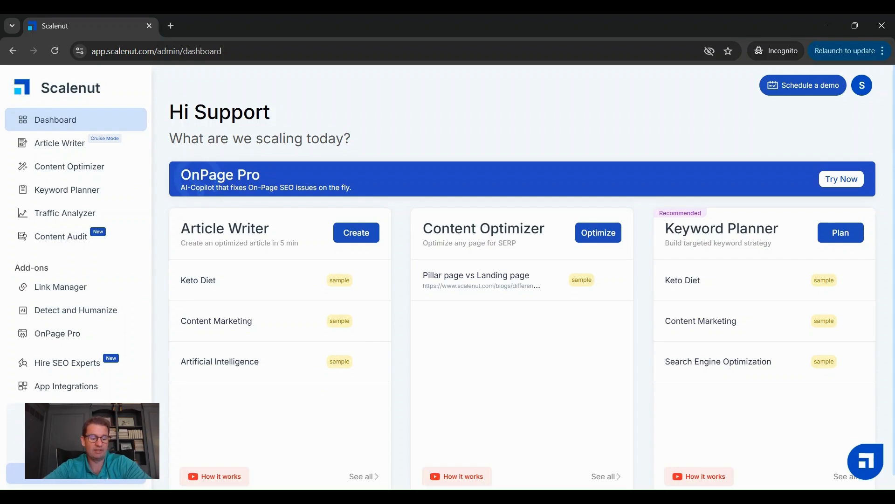
Step: Review the Essential, Growth and Pro subscription plans with annual billing, comparing their prices and included features
left_click(55, 477)
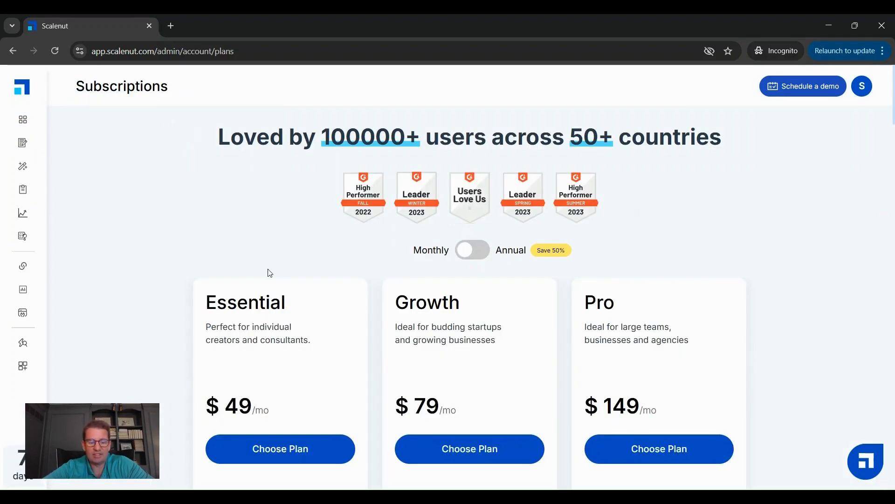
scroll(162, 260, "down", 1)
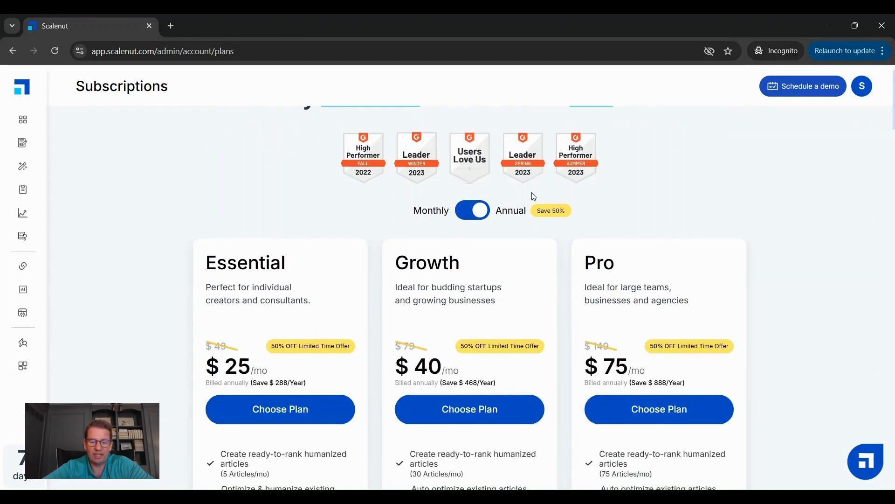
scroll(172, 376, "down", 2)
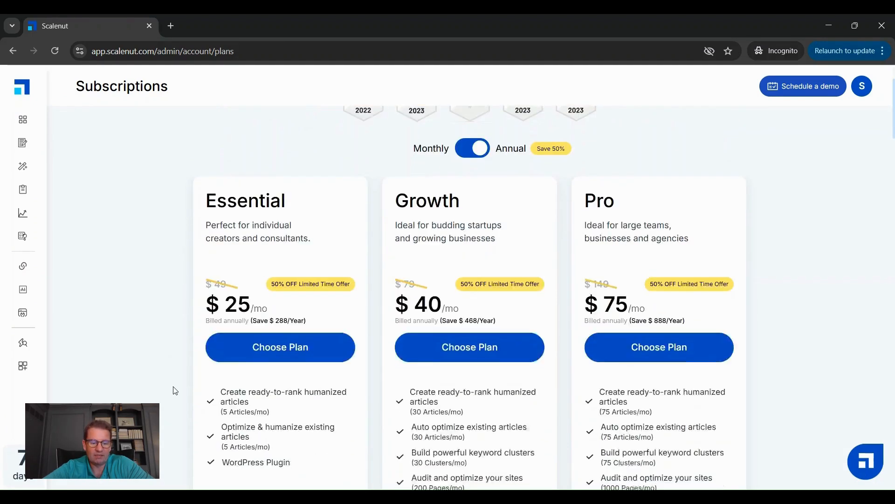
scroll(187, 372, "up", 1)
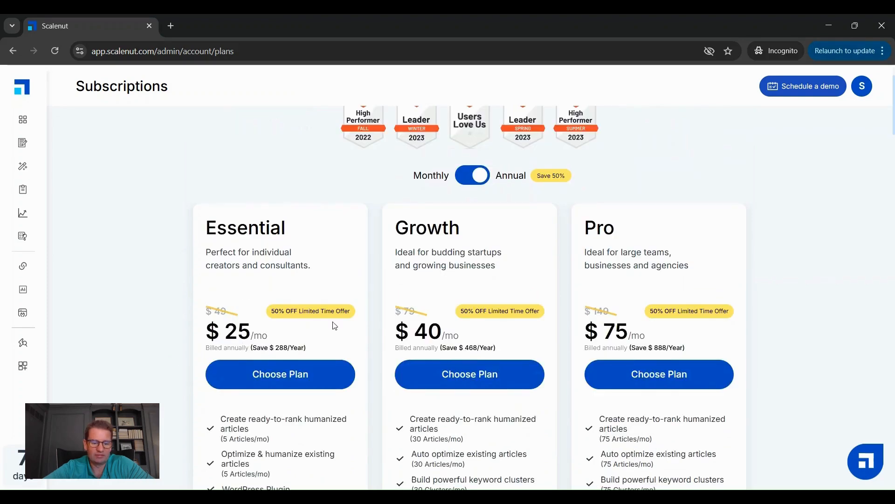
scroll(185, 312, "down", 2)
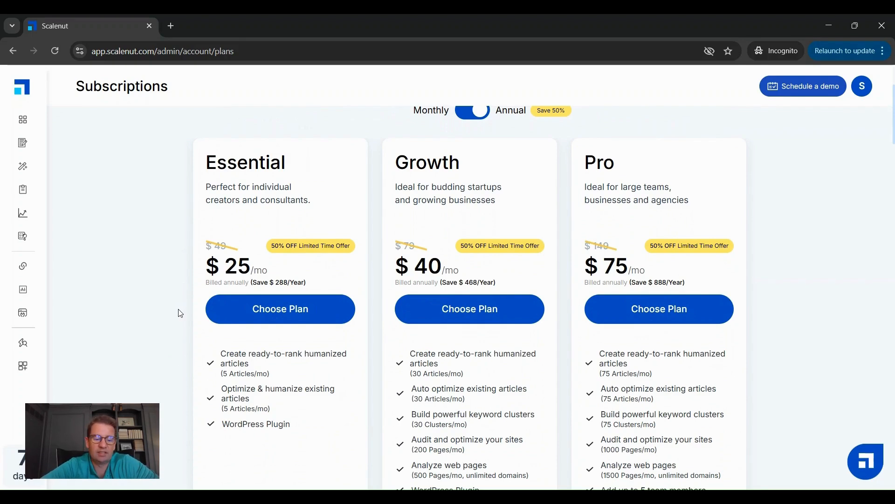
scroll(181, 313, "down", 1)
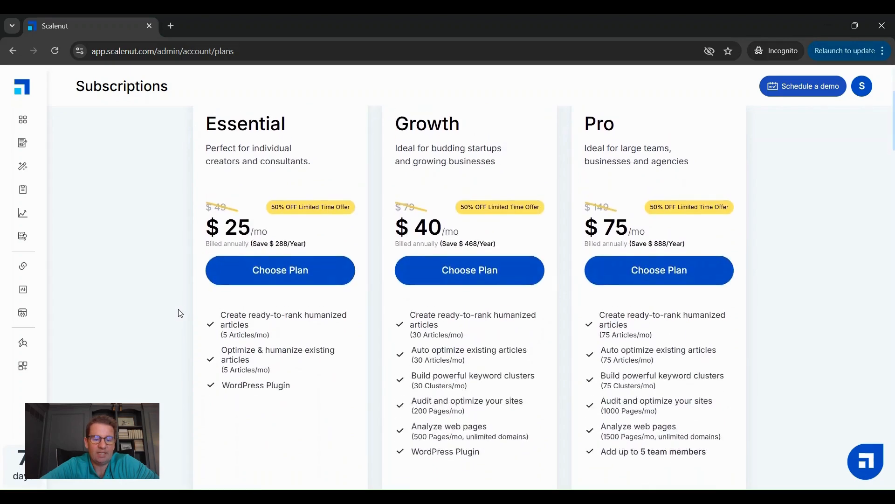
scroll(180, 313, "up", 2)
Step: Return to the dashboard and create a new Article Writer article with the primary keyword "AI education for kids"
mouse_move(23, 336)
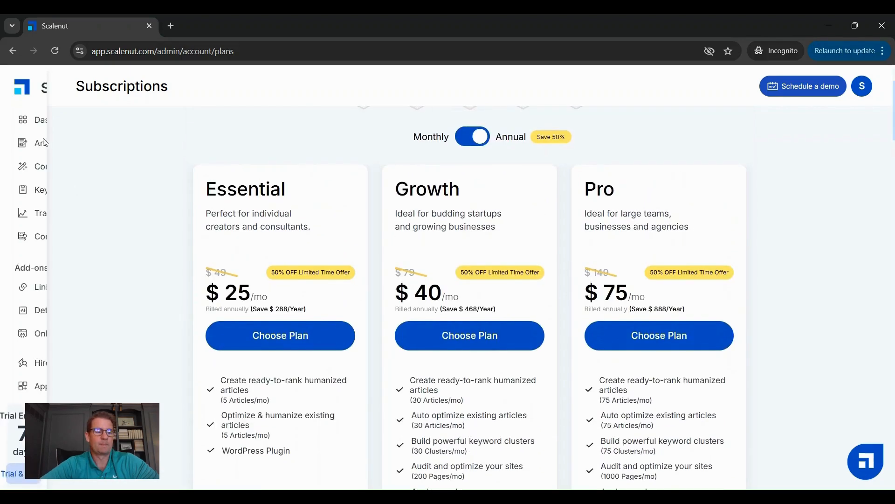
left_click(25, 115)
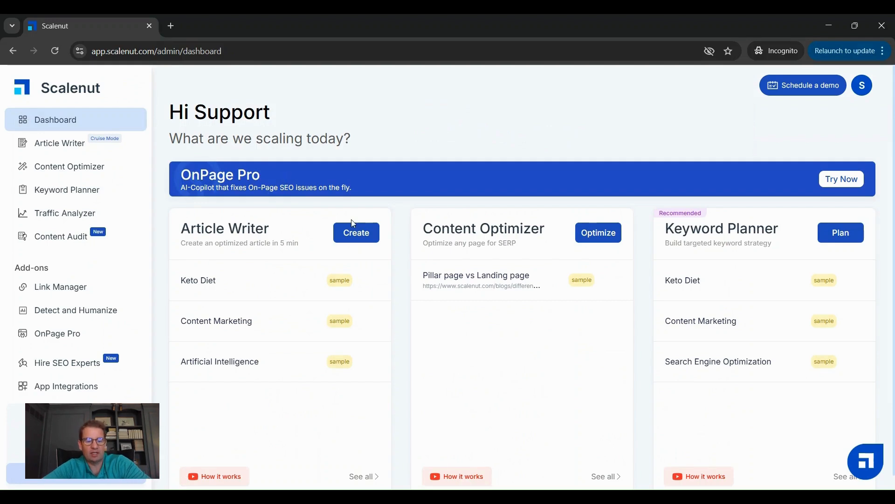
left_click(367, 235)
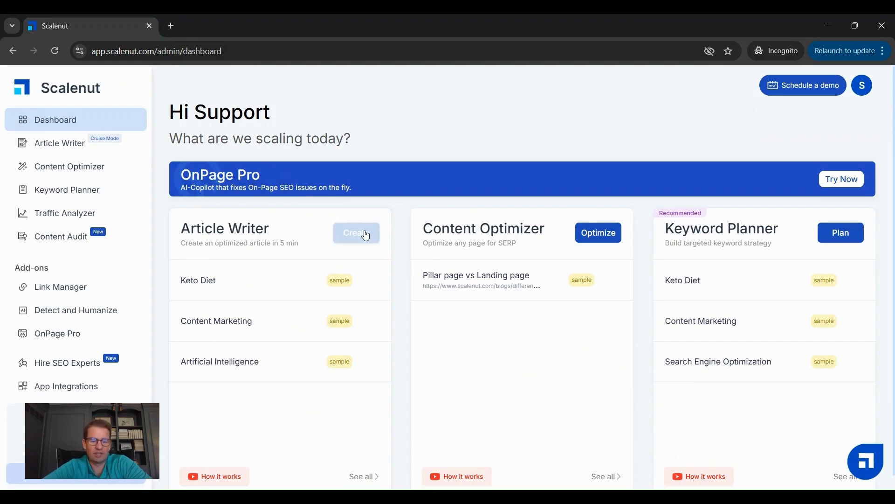
left_click(346, 236)
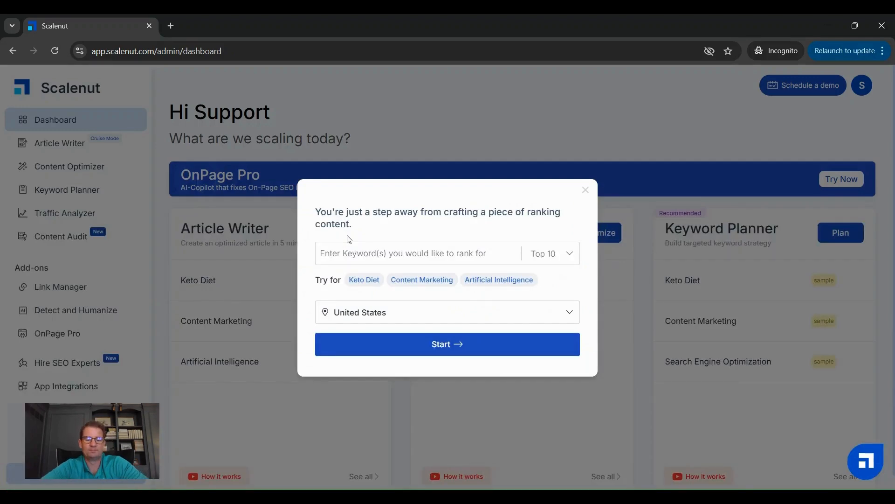
type("AI edc")
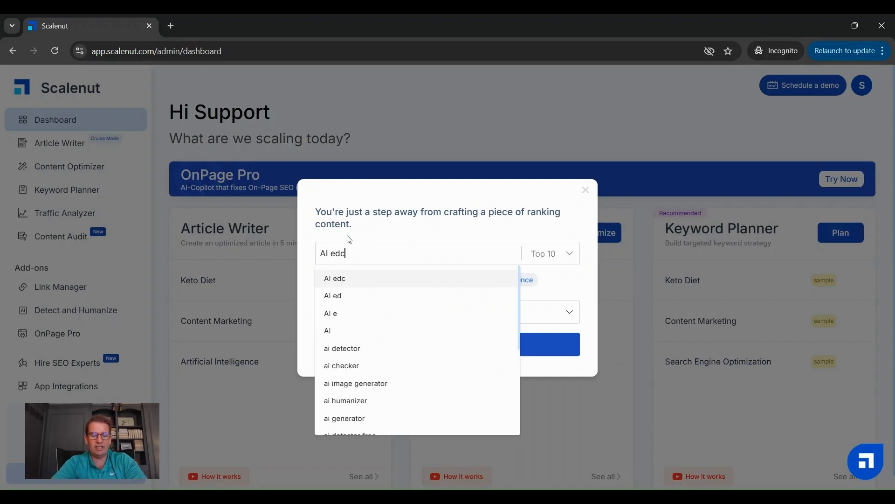
key("BackSpace")
type("u")
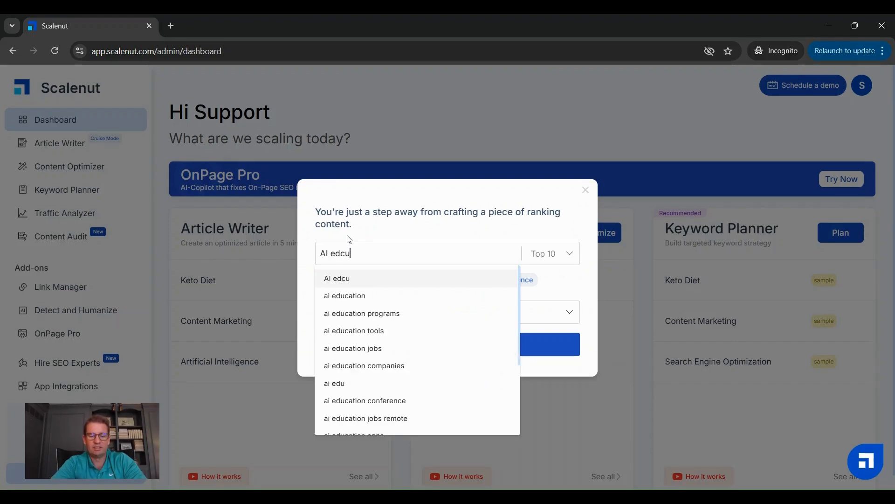
type("cation for")
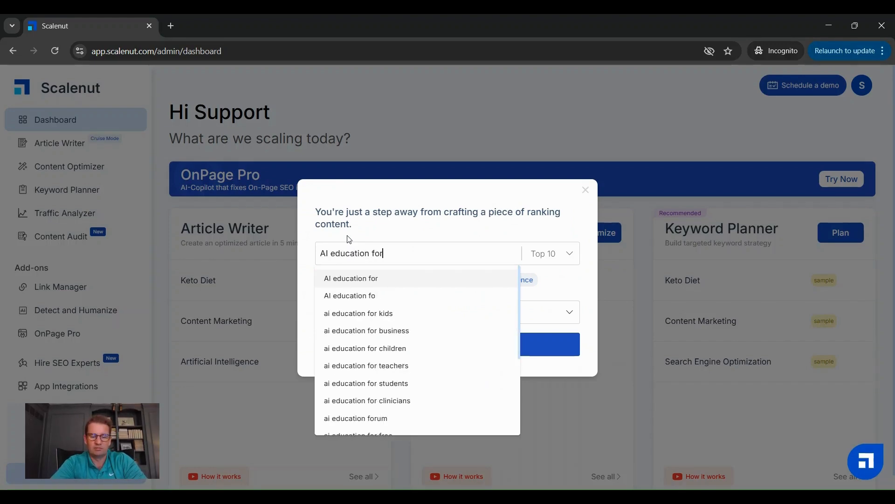
type(" kids")
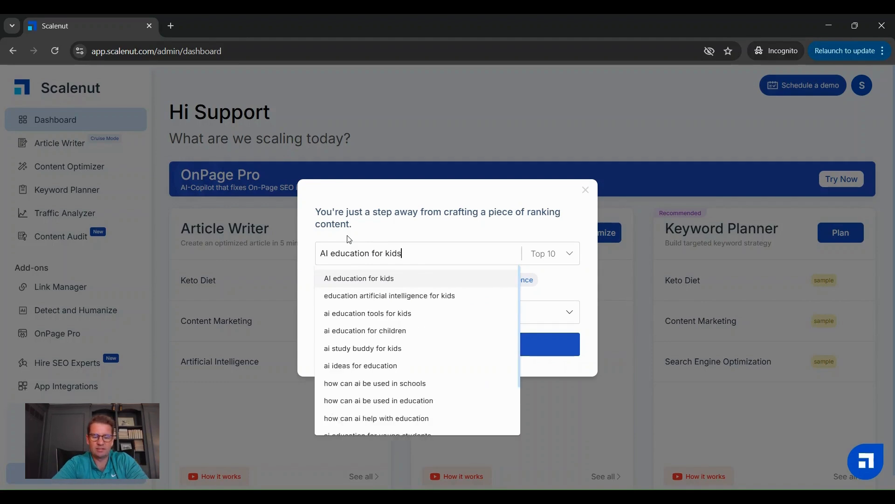
key("Return")
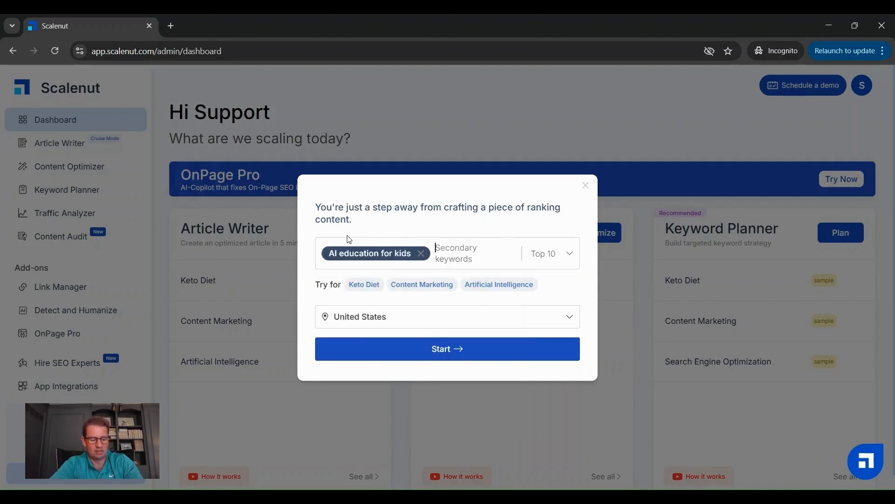
Step: Paste the copied secondary keywords, from "Artificial Intelligence for children" to "Artificial Intelligence curriculum for kids", and start the article for United States
type("Artificial Intelligence curriculum for kids")
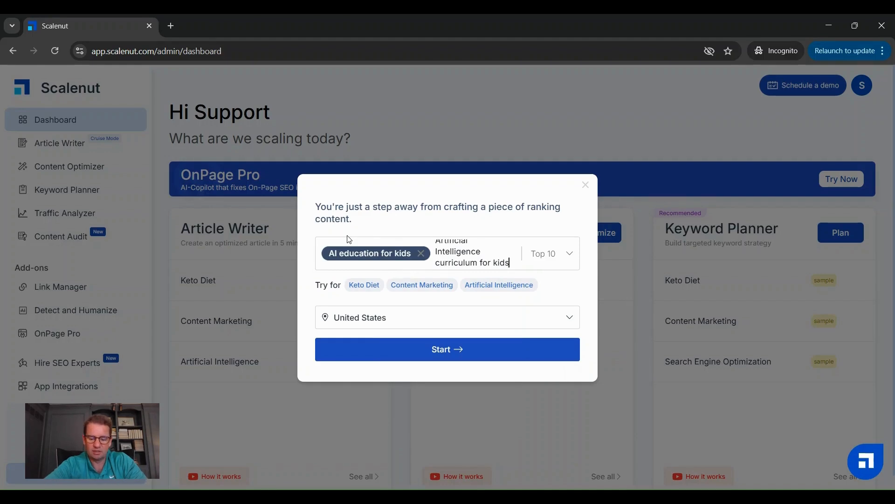
key("Return")
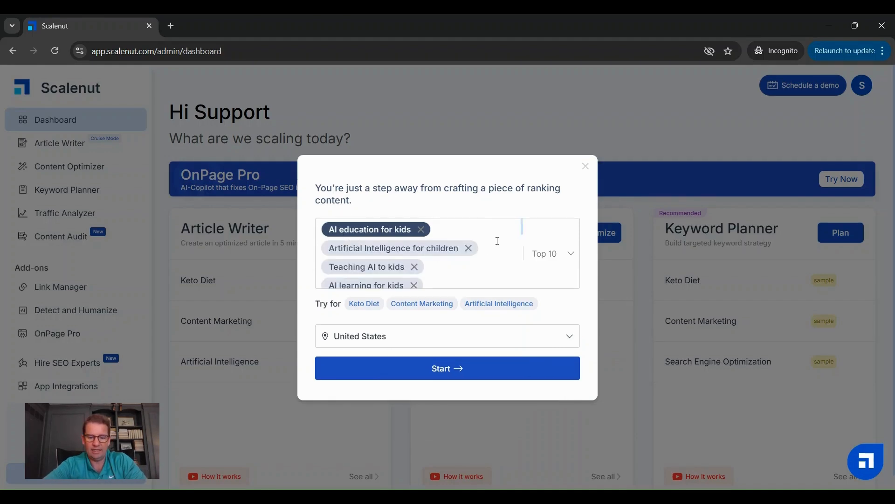
scroll(497, 241, "down", 5)
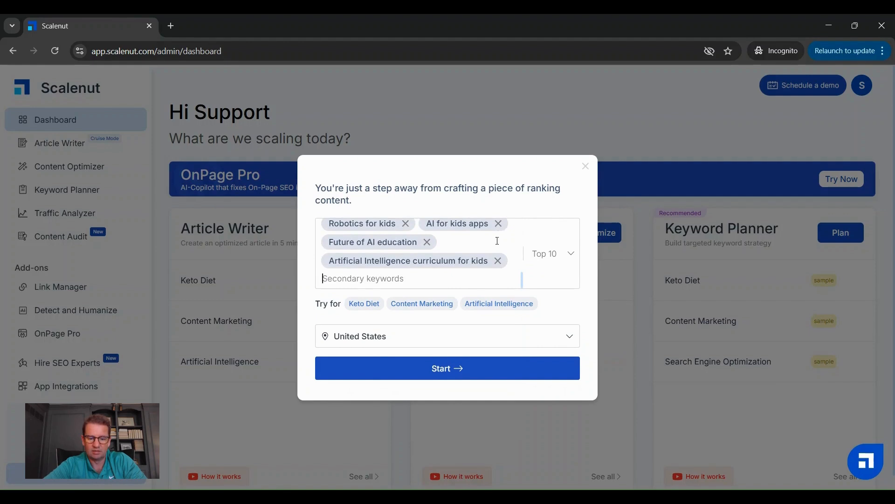
scroll(497, 240, "up", 5)
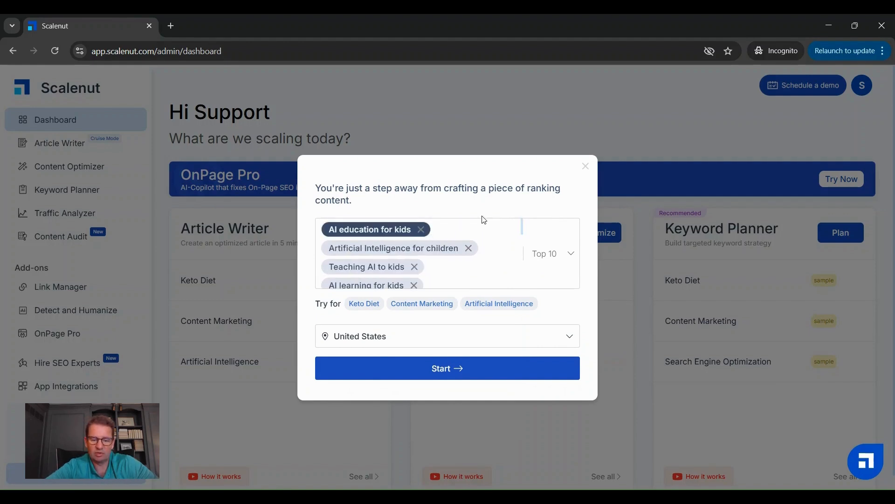
scroll(488, 249, "down", 5)
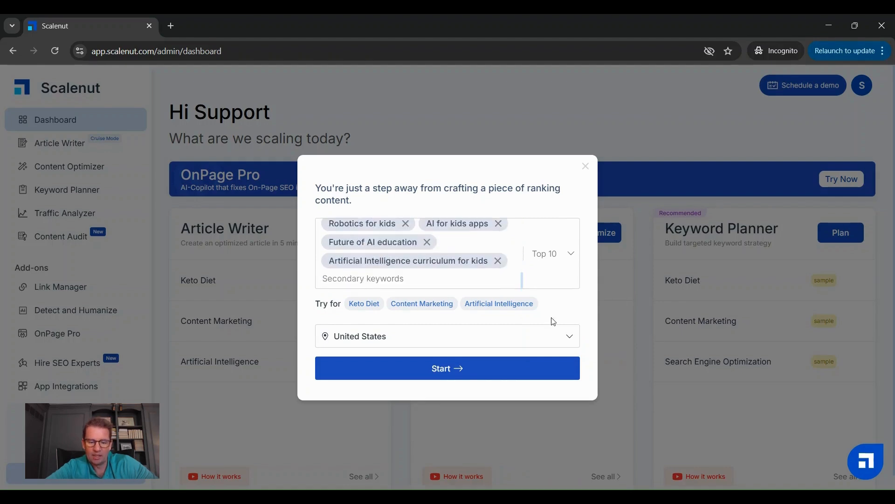
left_click(447, 370)
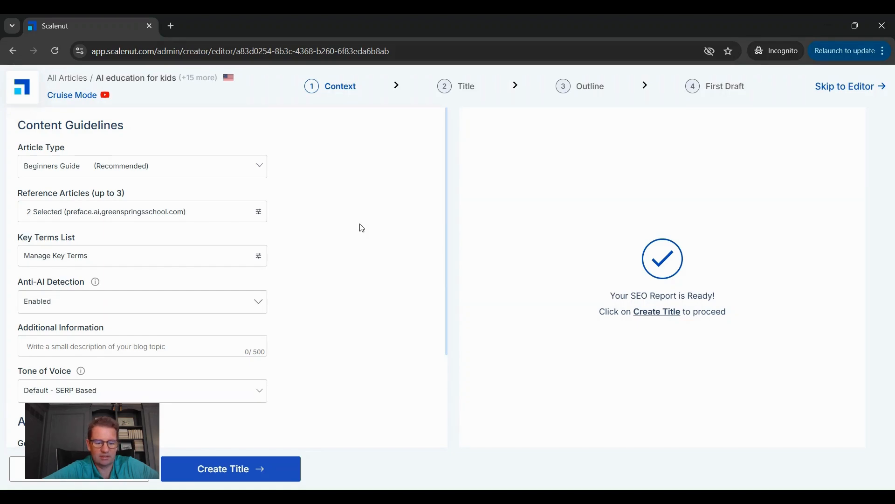
Step: Look over the content guidelines and choose Beginners Guide as the article type
scroll(362, 228, "down", 2)
scroll(362, 228, "up", 2)
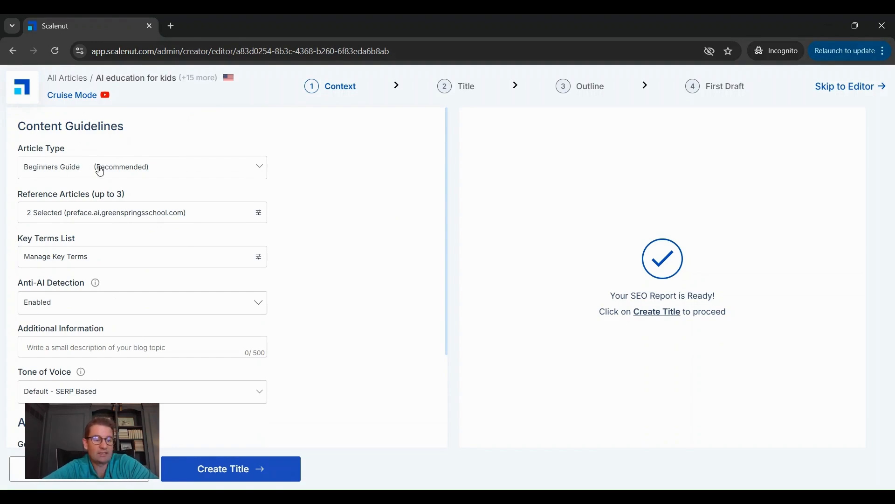
left_click(262, 167)
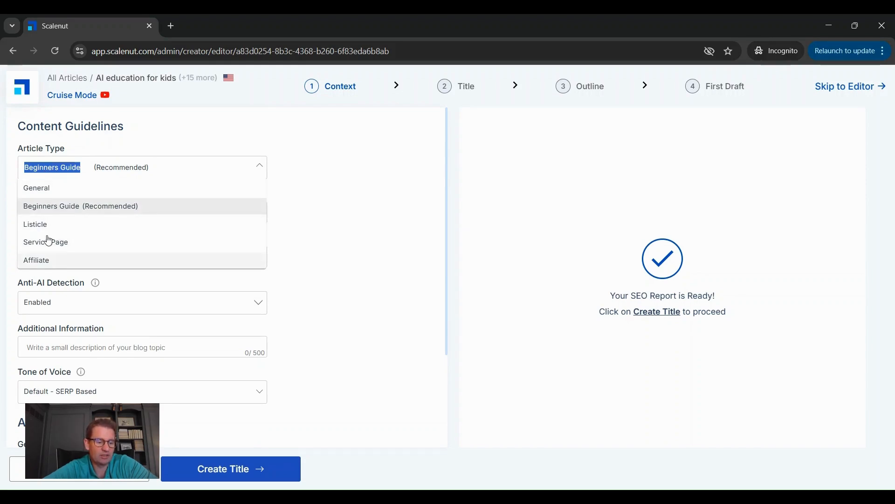
left_click(54, 213)
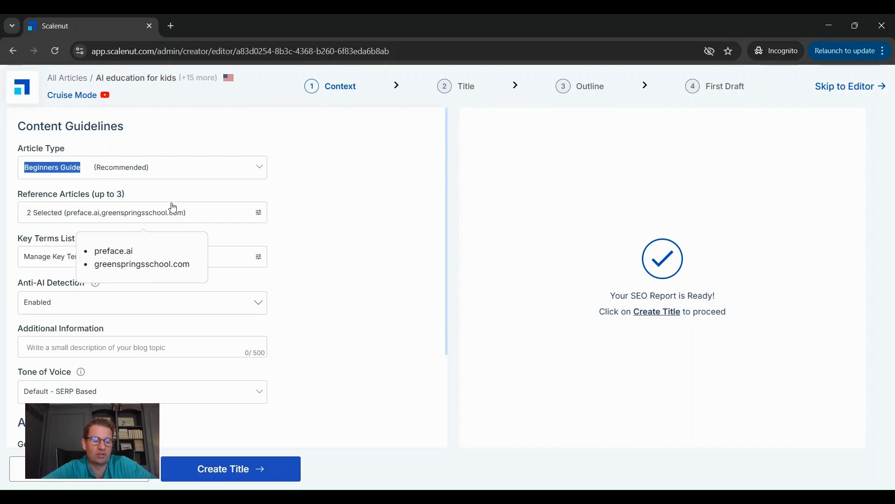
Step: Examine the competitor reference articles with their word counts and SEO scores, and close the list without changing the selection
left_click(217, 219)
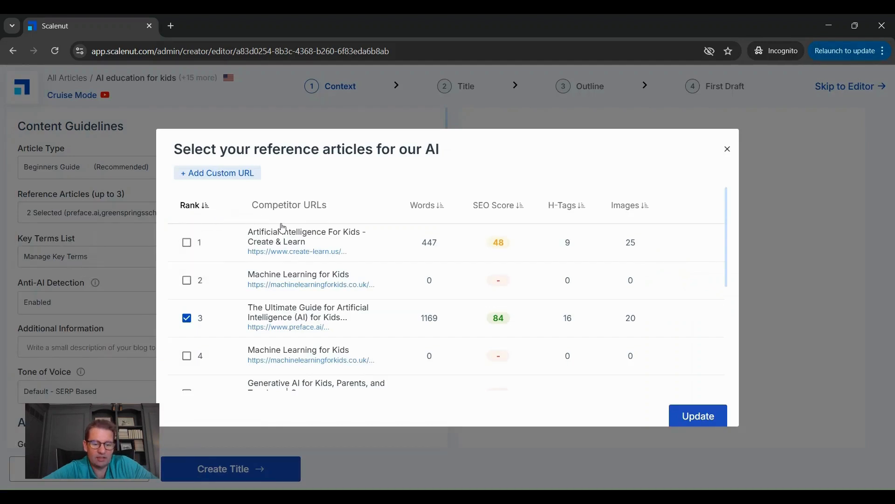
scroll(298, 315, "down", 2)
scroll(479, 289, "up", 2)
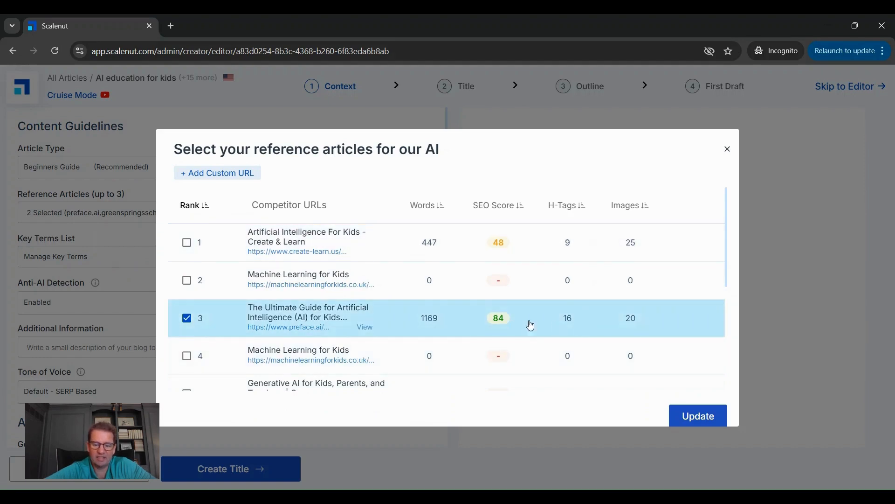
scroll(256, 312, "down", 2)
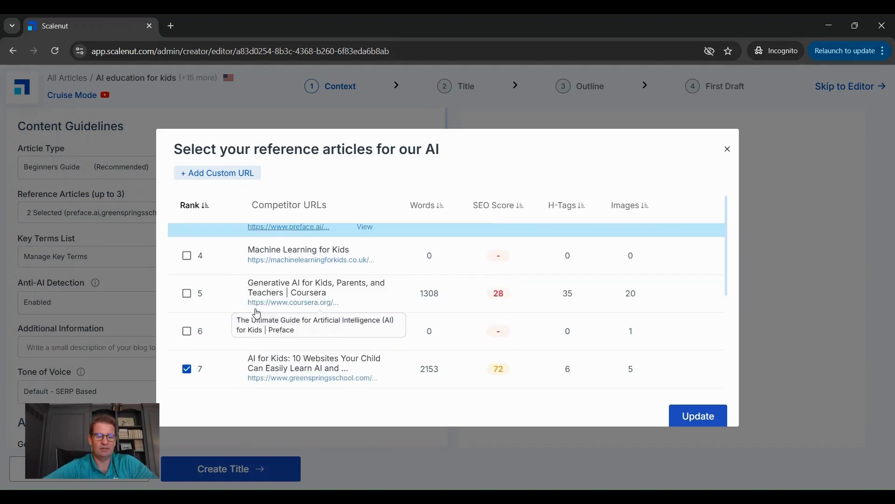
scroll(257, 313, "down", 3)
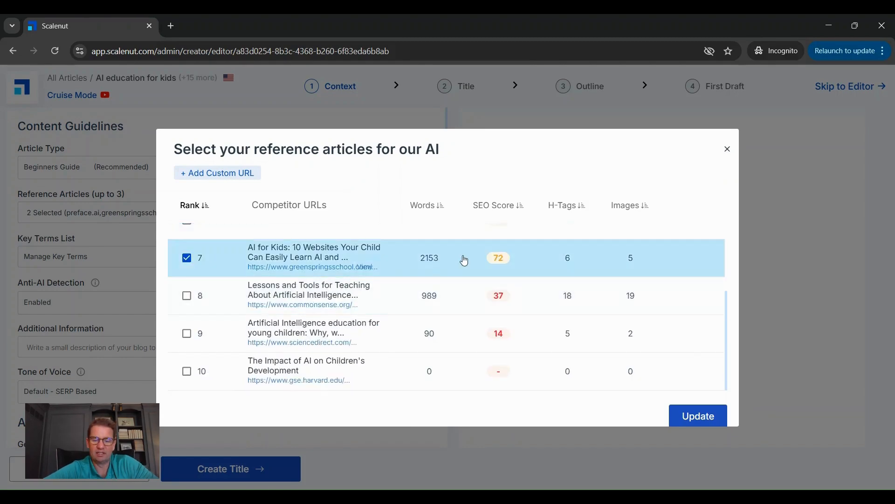
scroll(464, 261, "up", 5)
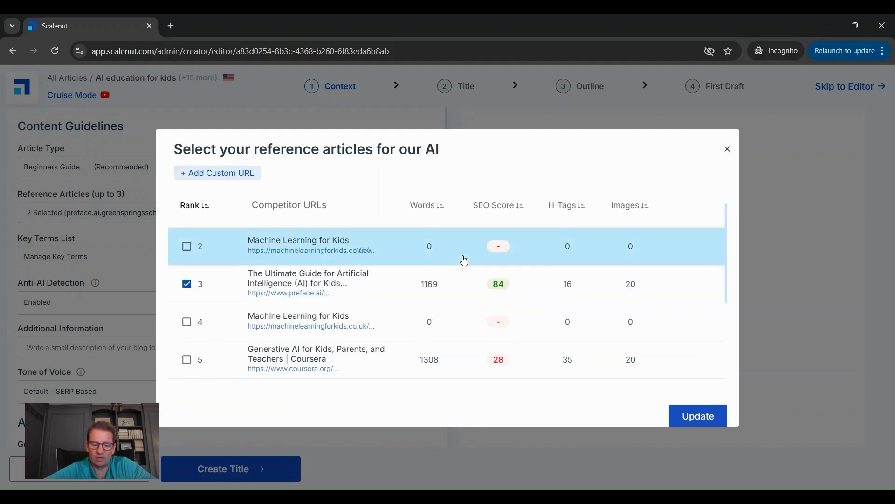
scroll(464, 261, "down", 1)
scroll(465, 260, "up", 2)
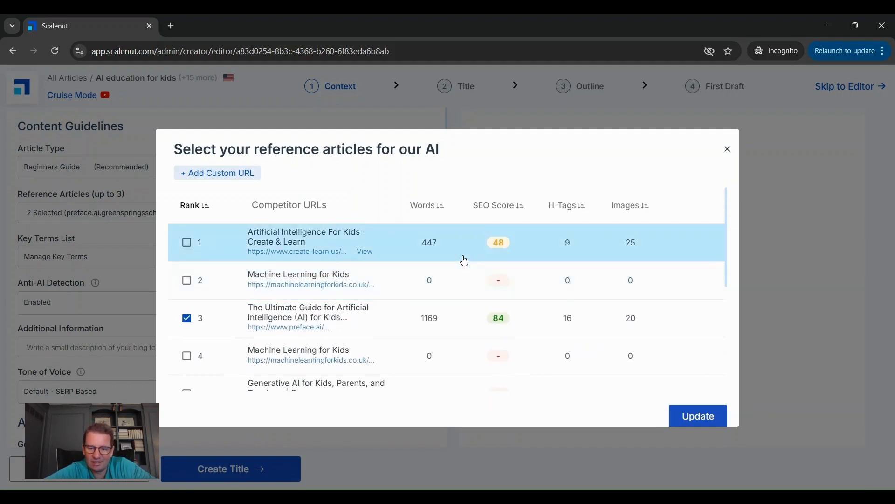
scroll(465, 261, "down", 5)
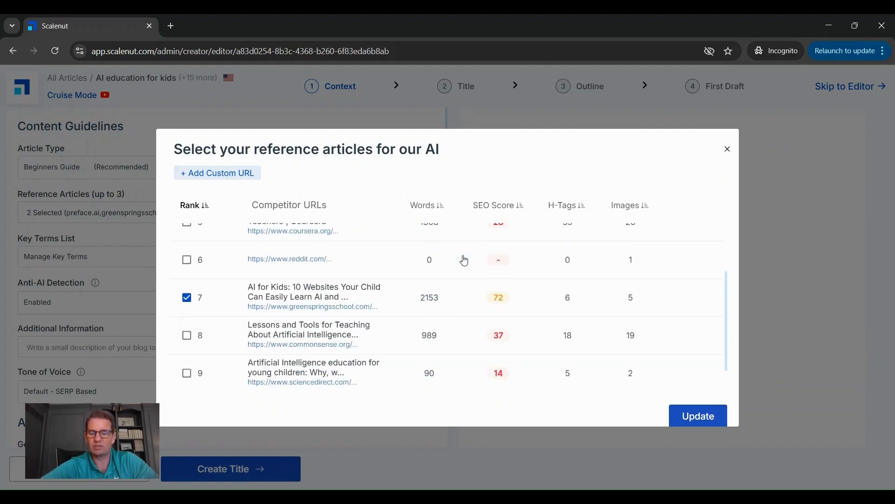
scroll(464, 261, "up", 5)
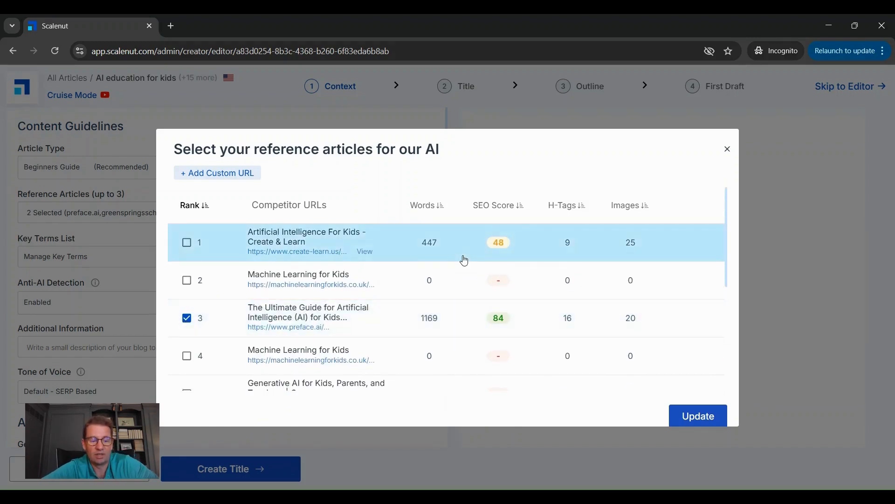
left_click(728, 149)
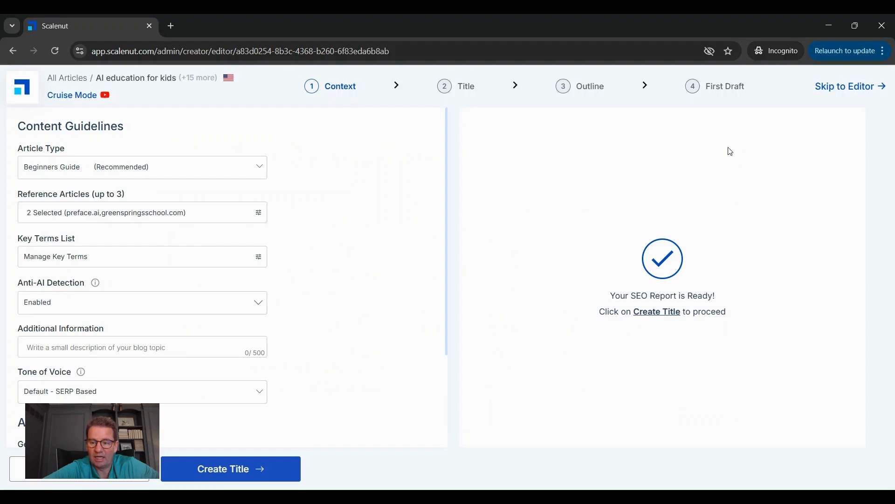
Step: Check the list of NLP extracted key terms for the article and close it without changes
left_click(58, 270)
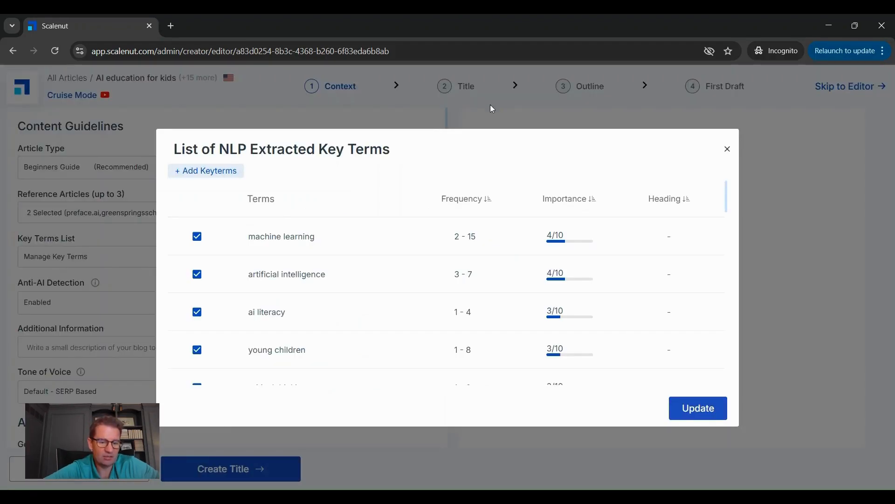
left_click(503, 120)
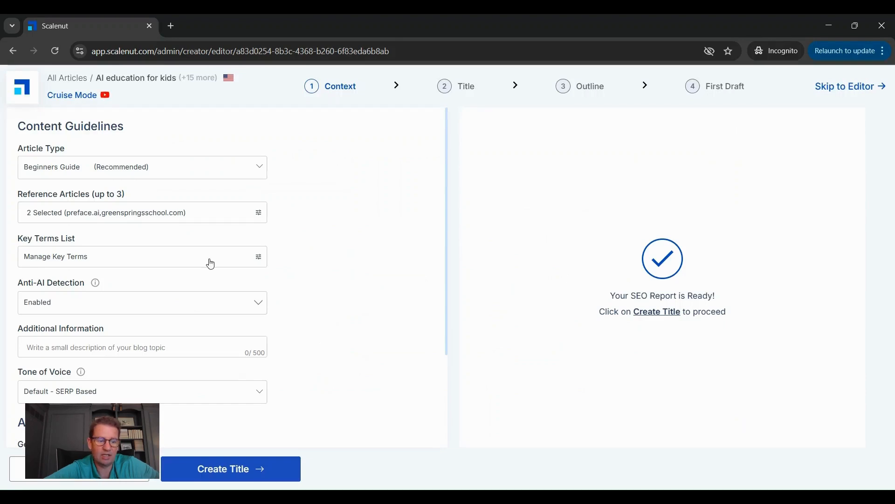
Step: Enter "Do NOT add text to the AI Images" as additional information and keep the tone of voice at Default - SERP Based
scroll(300, 281, "down", 2)
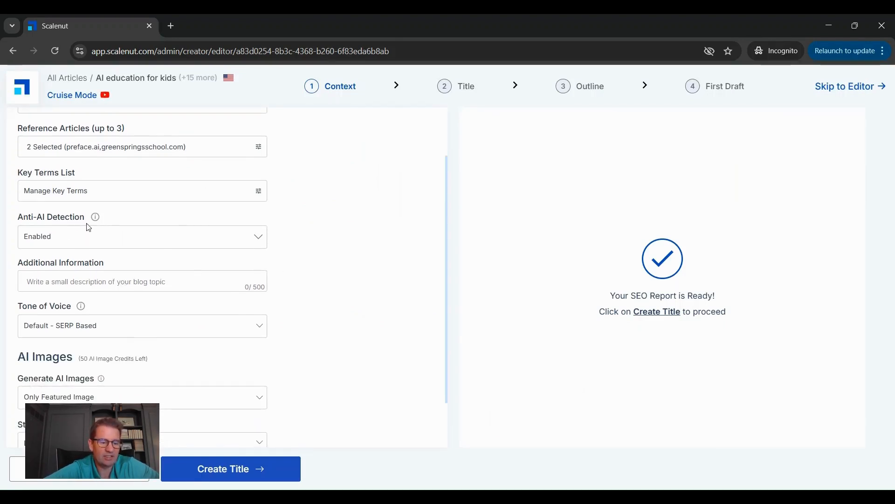
mouse_move(95, 220)
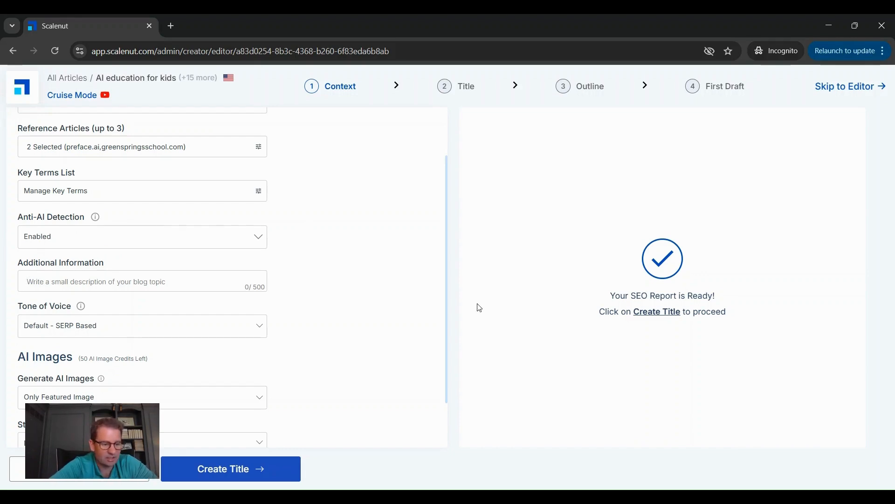
type("Do NOT add text to the AI Images")
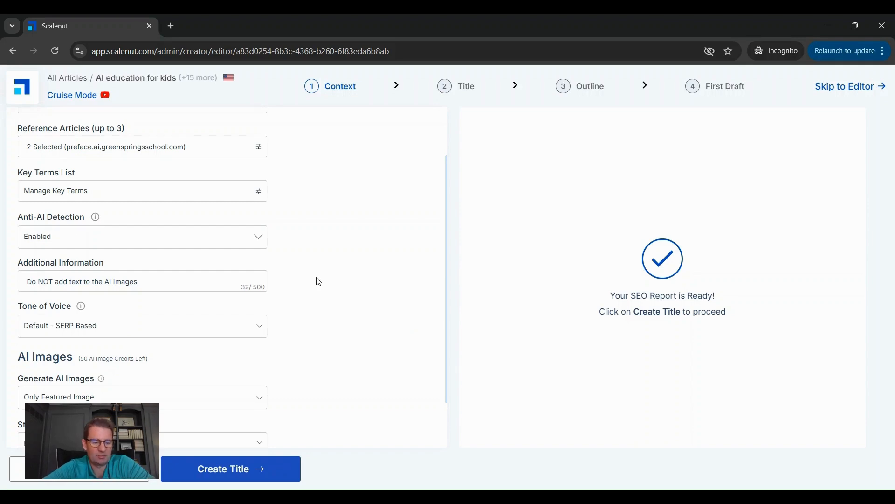
scroll(319, 282, "down", 1)
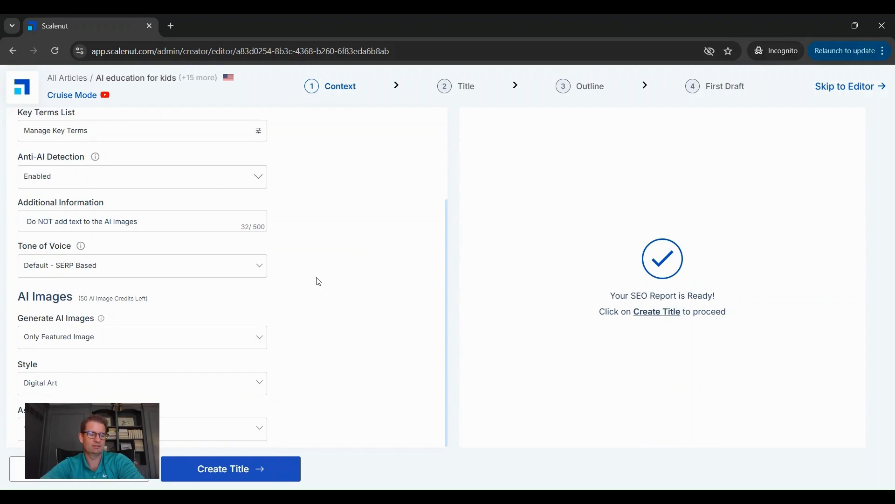
left_click(259, 266)
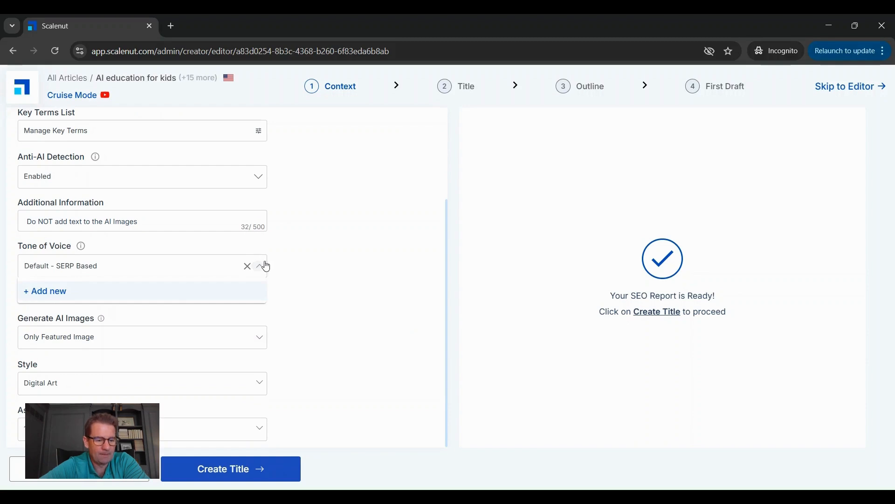
left_click(312, 262)
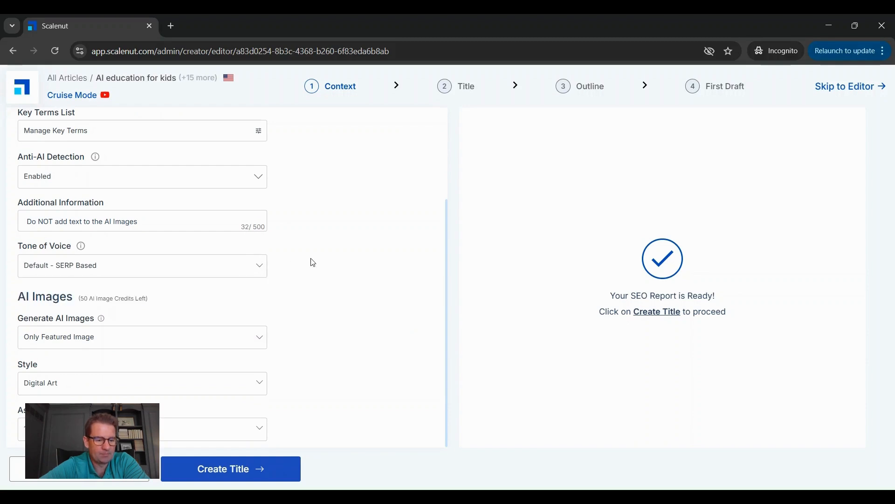
Step: Set AI image generation to Scalenut Recommended count (3 - 5), keep the Digital Art style, and proceed to title creation
left_click(267, 343)
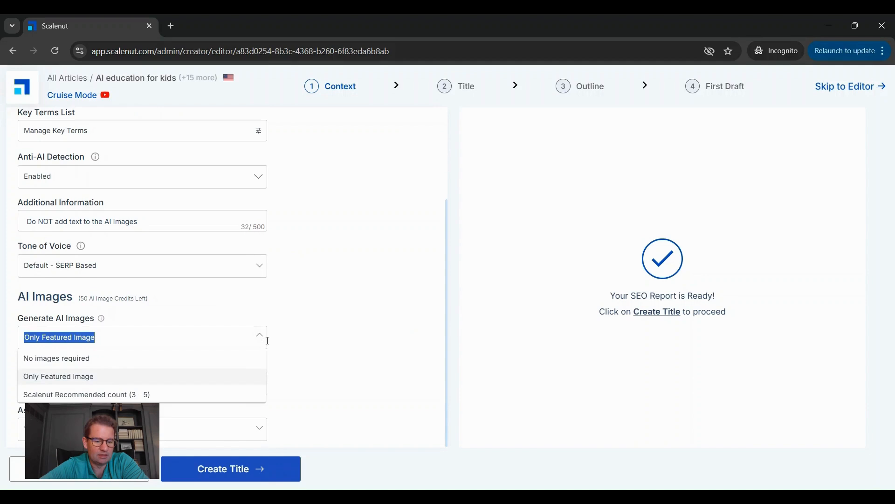
left_click(66, 395)
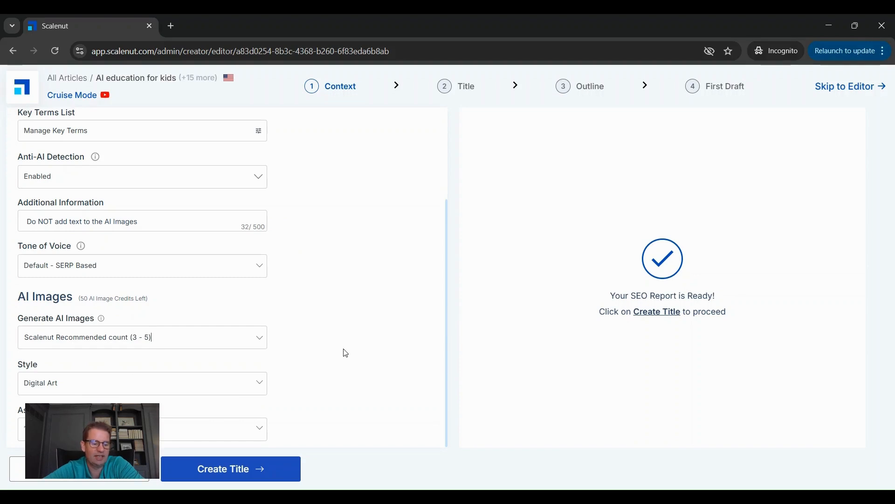
left_click(248, 385)
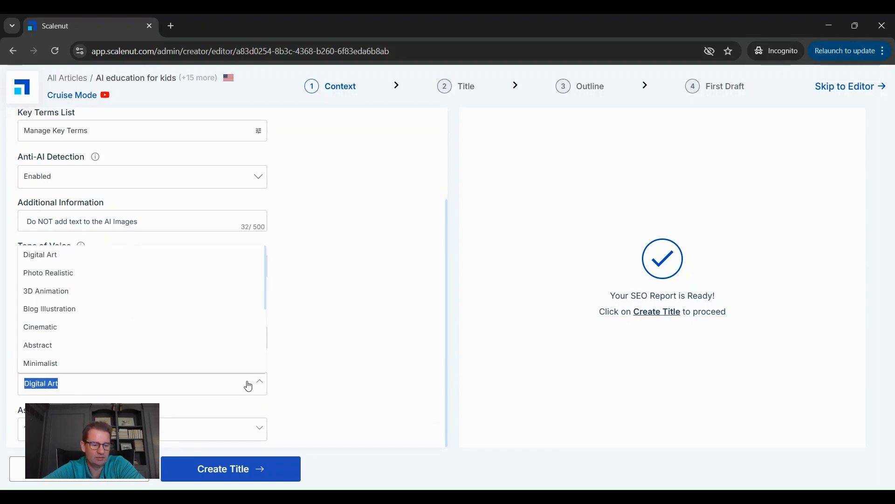
left_click(248, 386)
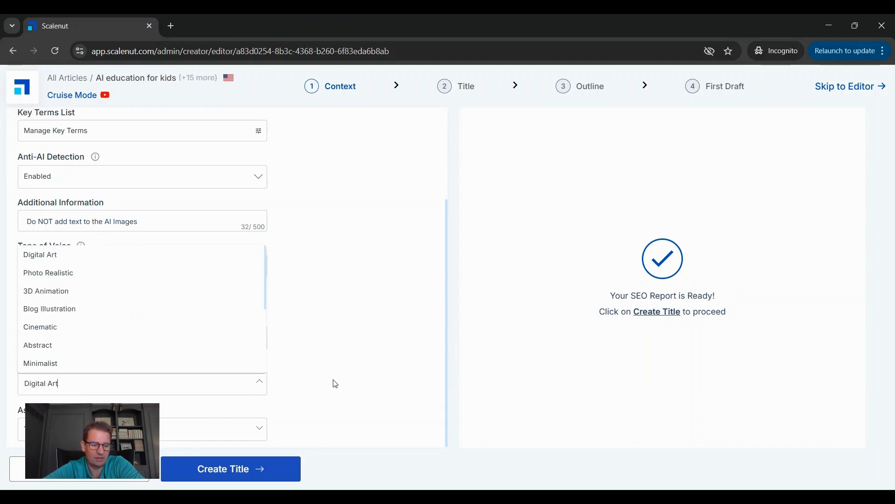
left_click(259, 437)
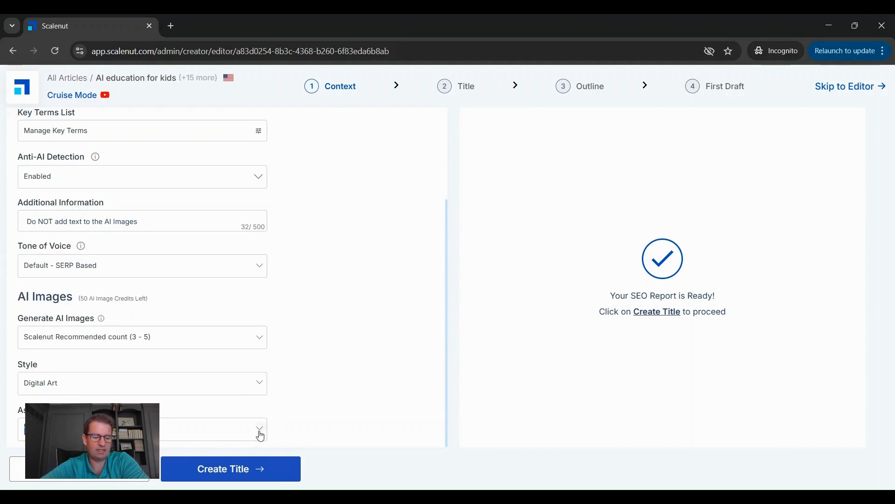
left_click(260, 436)
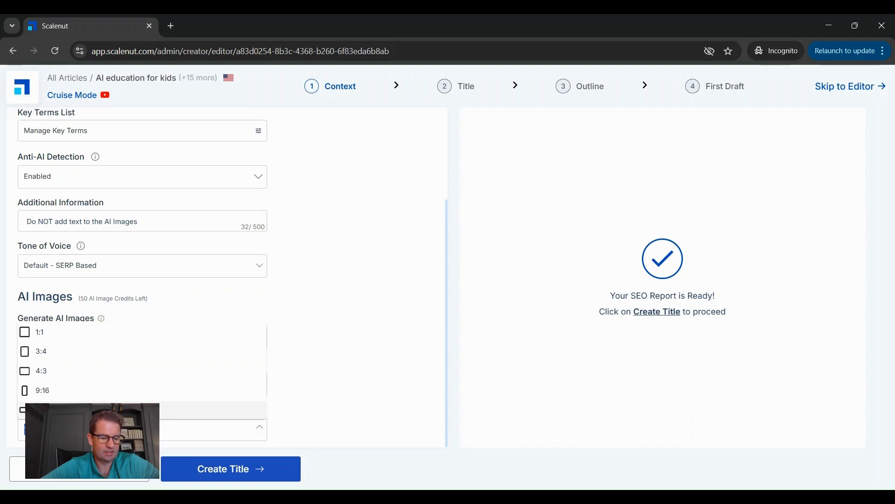
left_click(150, 410)
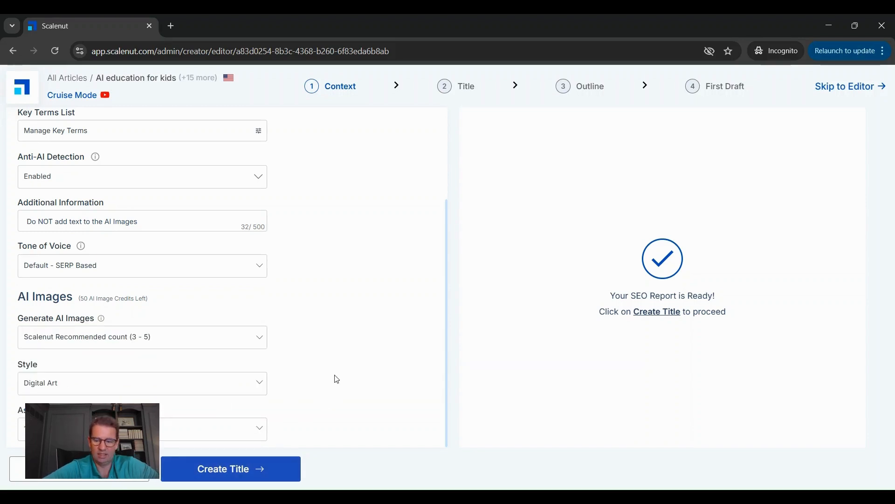
left_click(213, 473)
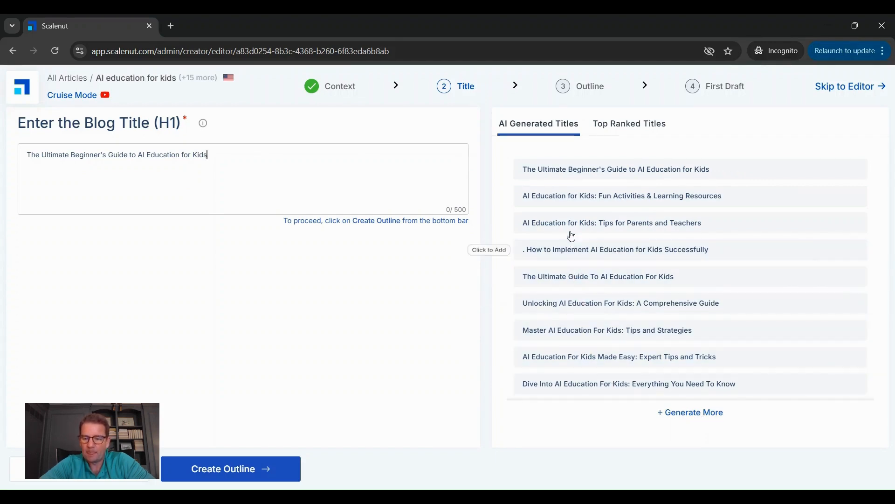
Step: Compare title suggestions, choose "AI Education for Kids: Fun Activities & Learning Resources" as the blog title, and create the outline
left_click(621, 123)
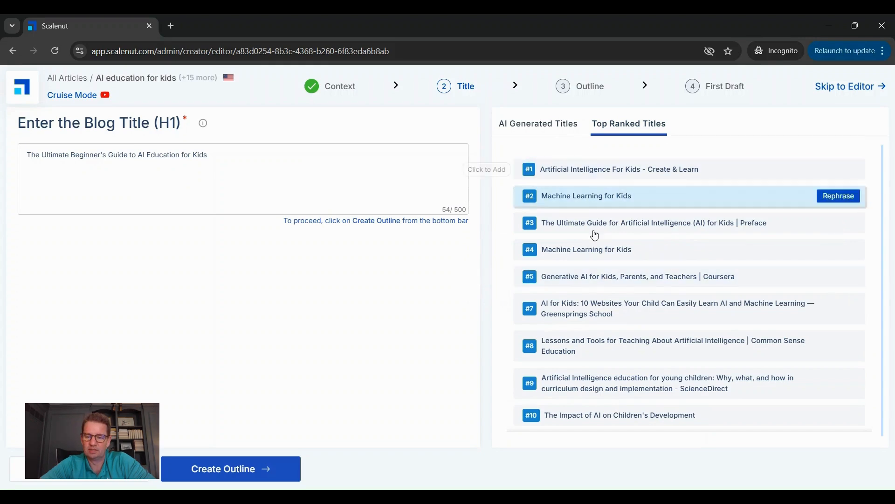
left_click(550, 128)
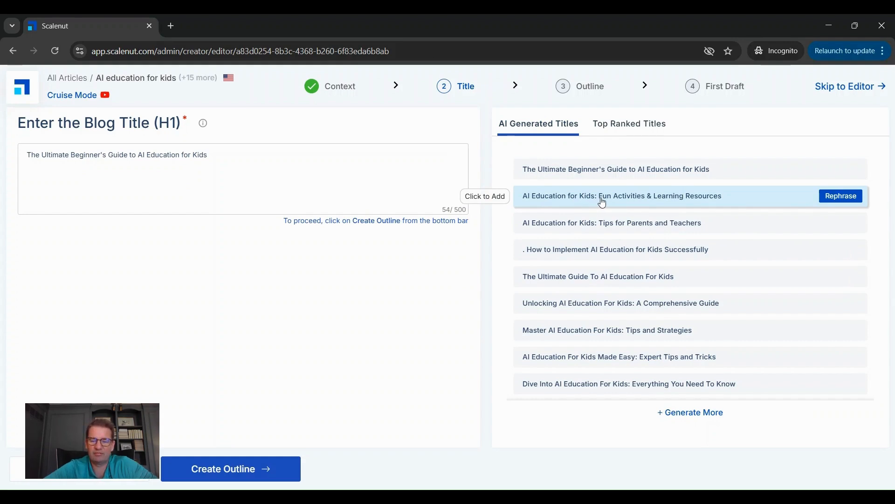
left_click(828, 198)
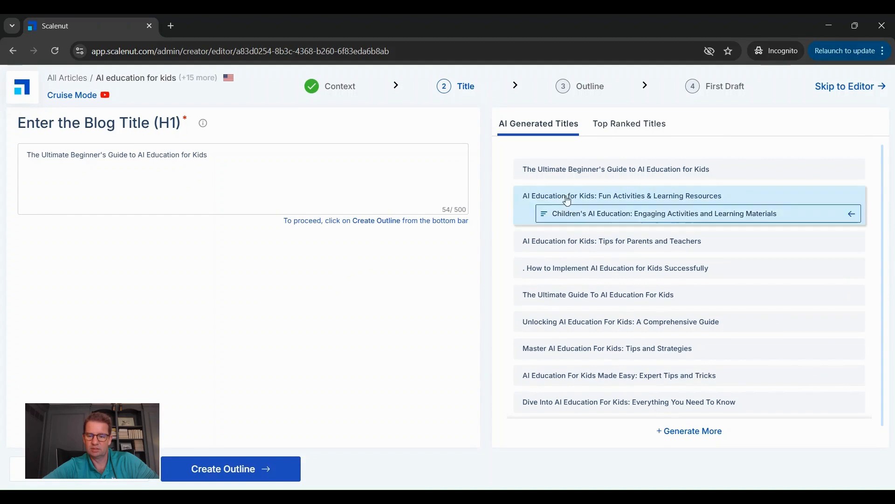
left_click(551, 199)
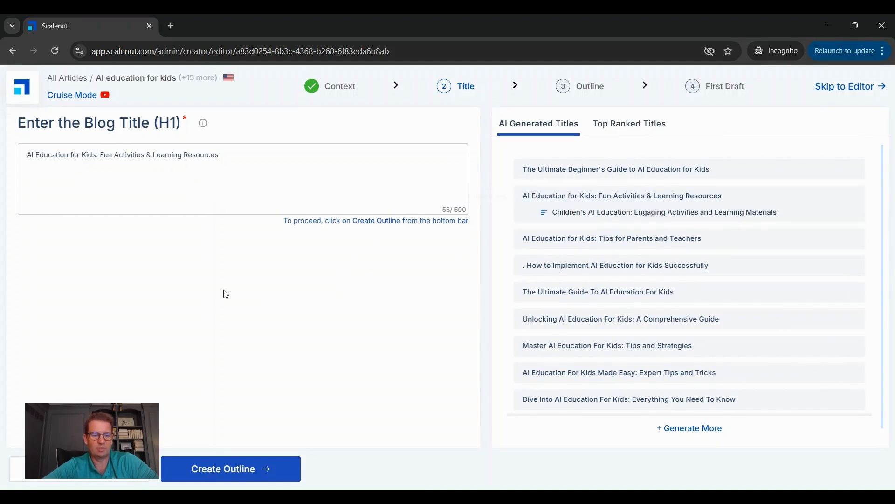
left_click(240, 479)
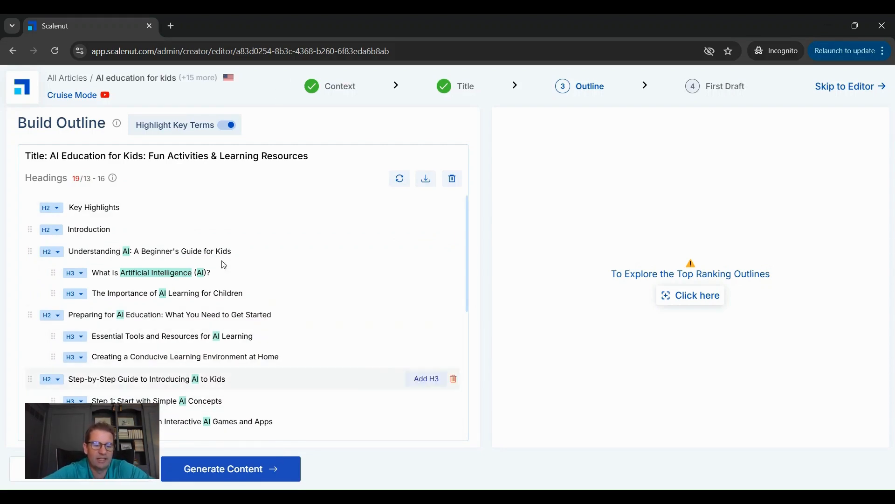
Step: Review the generated outline's H2 and H3 headings, from the introduction through the conclusion and frequently asked questions
scroll(344, 268, "down", 1)
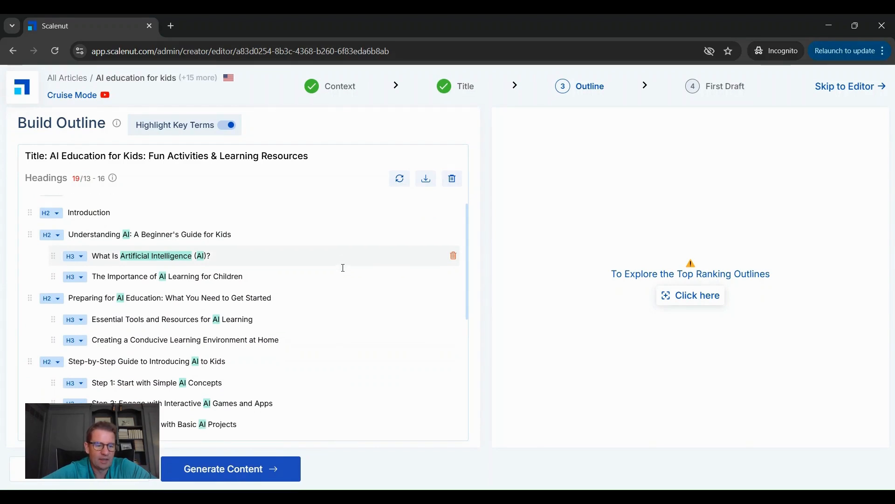
scroll(343, 268, "up", 1)
scroll(343, 268, "down", 3)
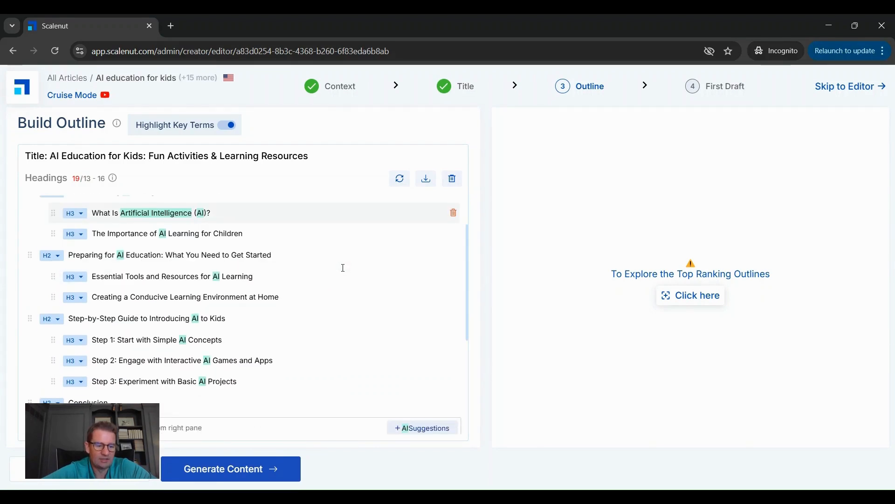
scroll(343, 268, "down", 2)
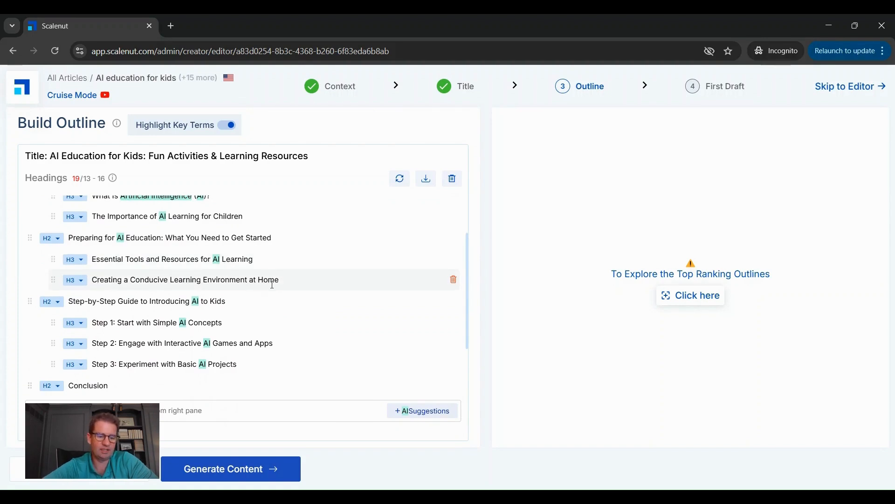
scroll(315, 296, "down", 2)
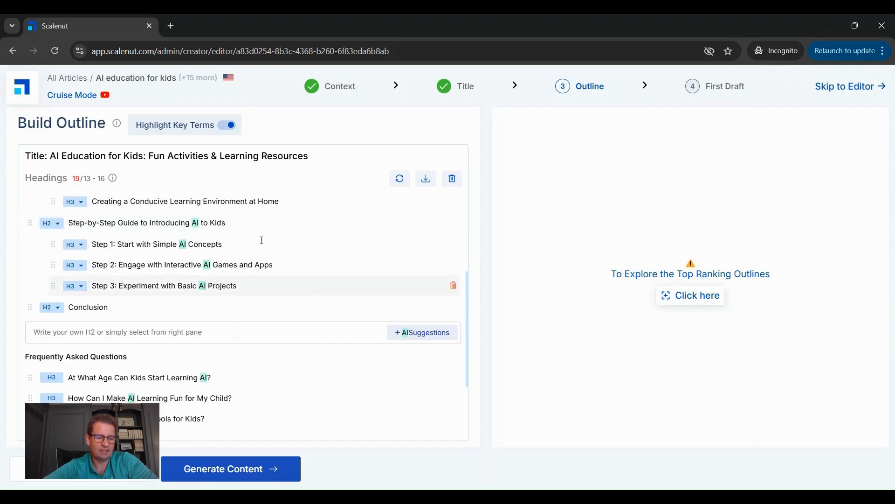
scroll(251, 228, "down", 2)
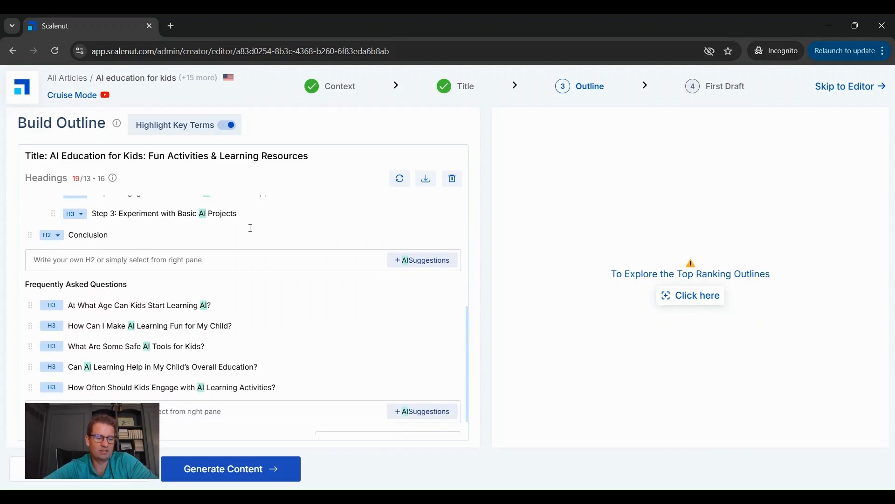
scroll(251, 228, "down", 1)
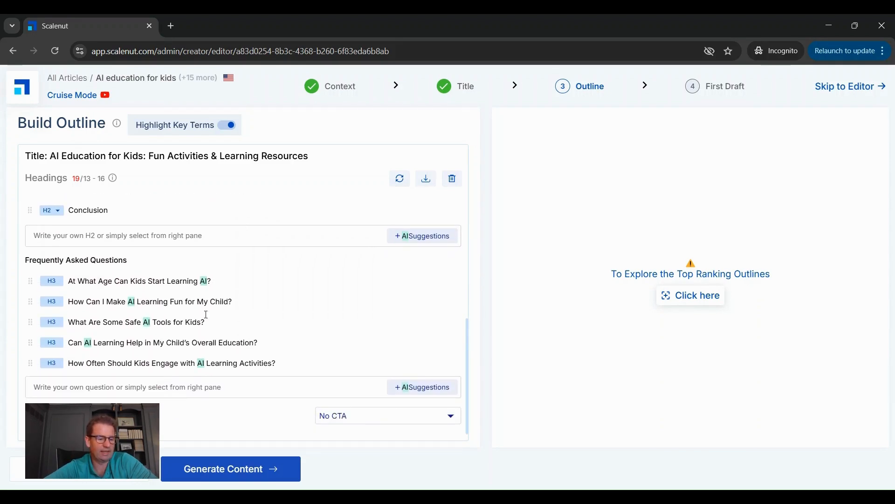
Step: Set the outline's call to action to Subscribe and generate the article content
left_click(451, 419)
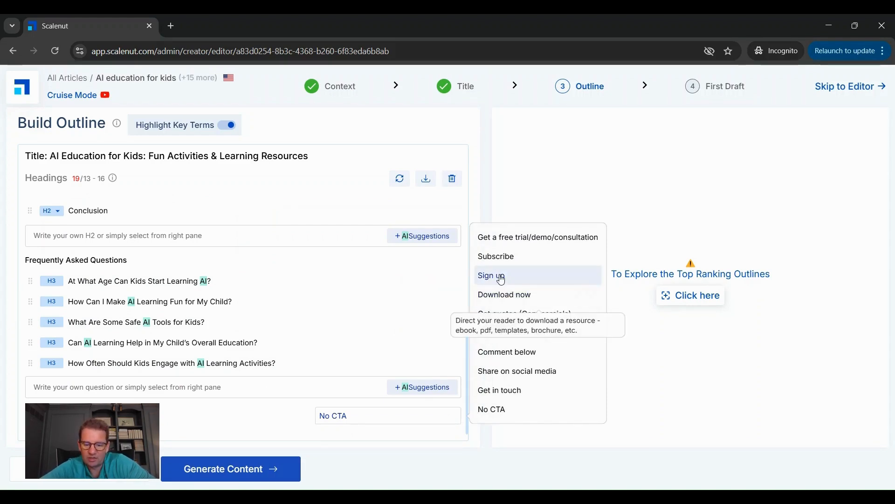
left_click(498, 257)
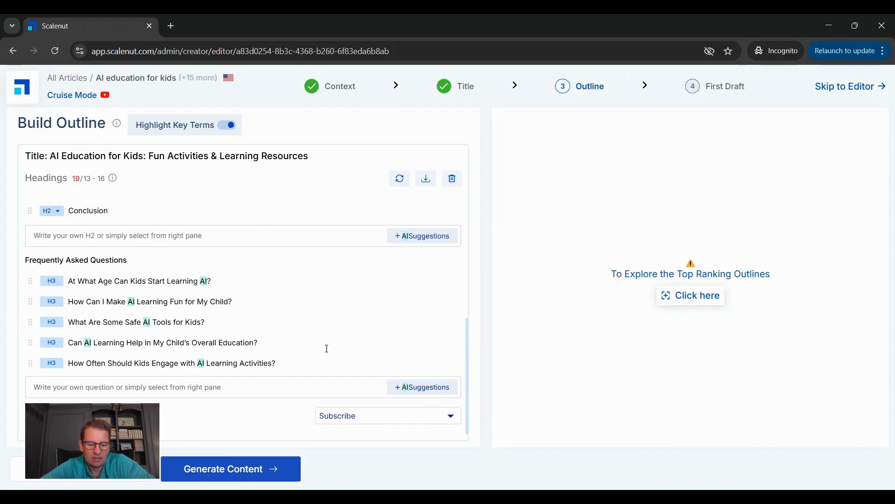
left_click(204, 472)
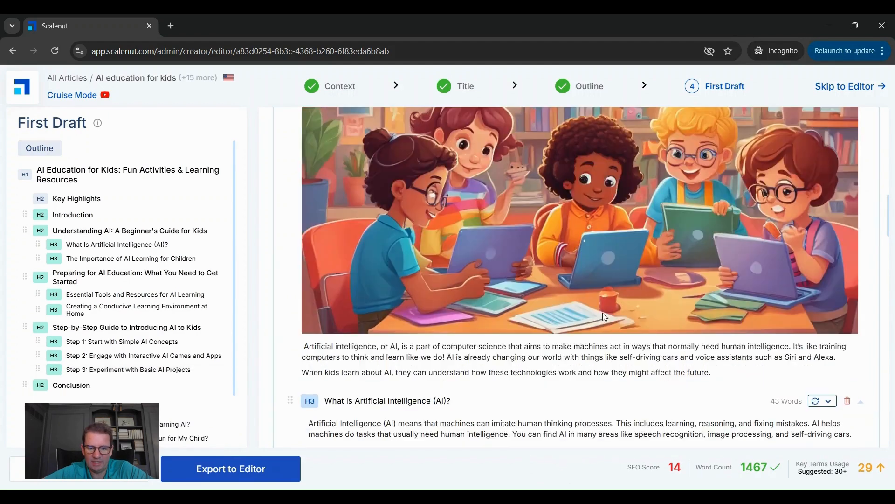
Step: Review the generated first draft from meta details through the frequently asked questions, checking SEO score, word count and key terms usage
scroll(681, 315, "up", 10)
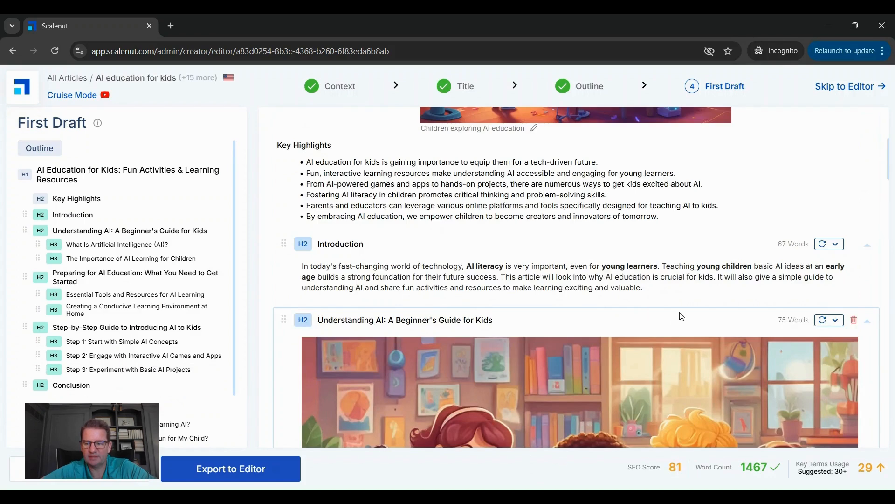
scroll(682, 317, "up", 2)
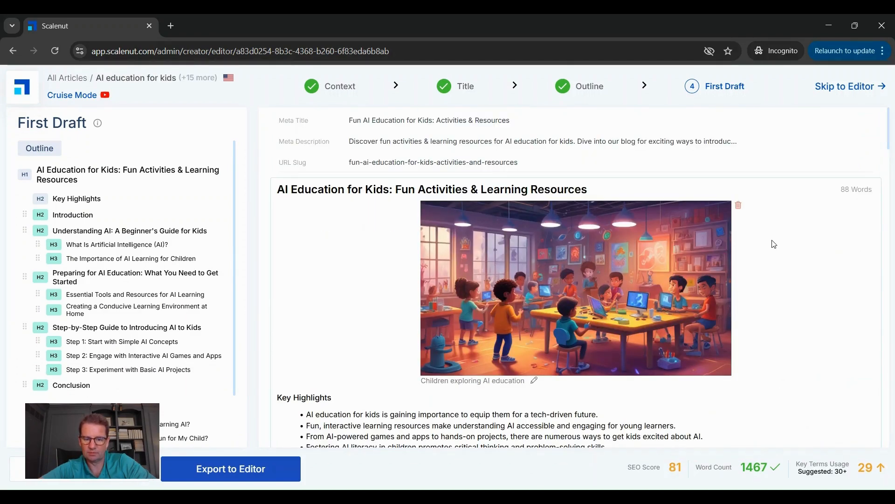
scroll(340, 261, "down", 2)
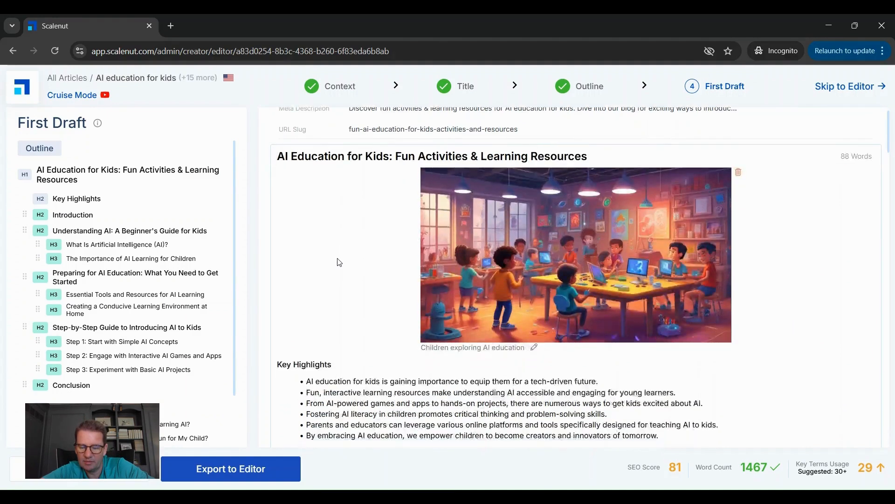
scroll(340, 263, "down", 3)
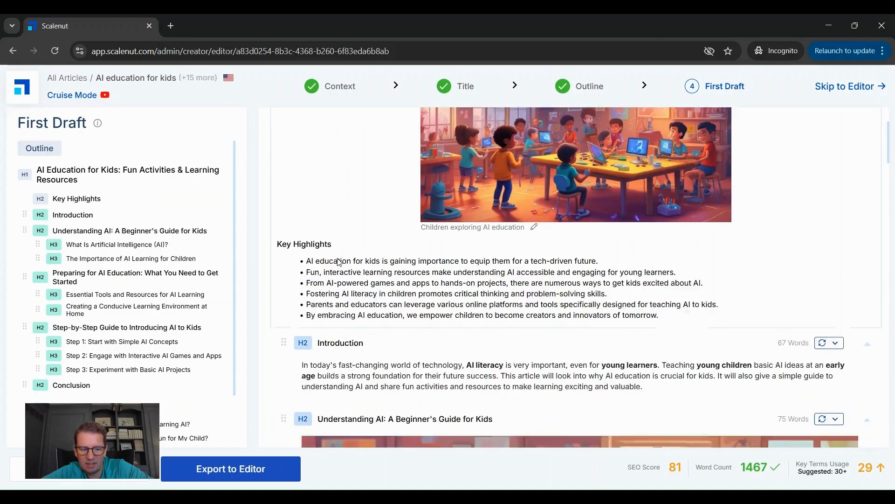
scroll(339, 258, "down", 5)
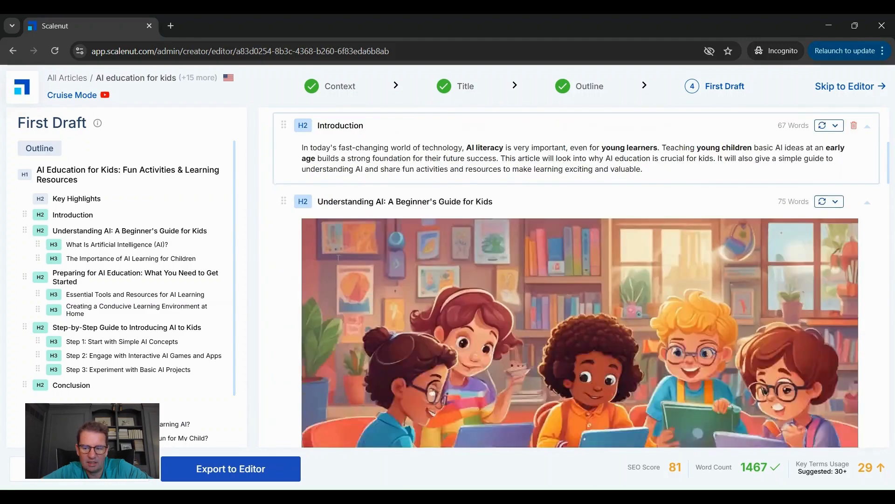
scroll(339, 259, "down", 7)
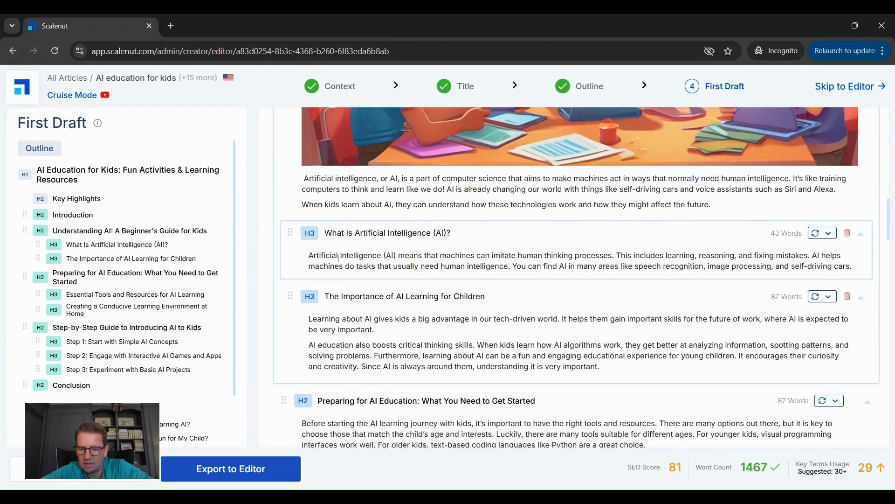
scroll(339, 259, "down", 6)
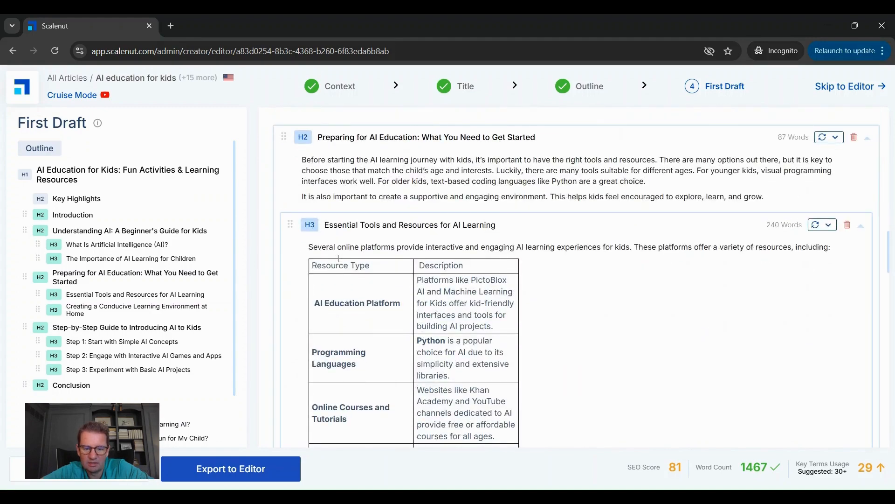
scroll(339, 259, "down", 7)
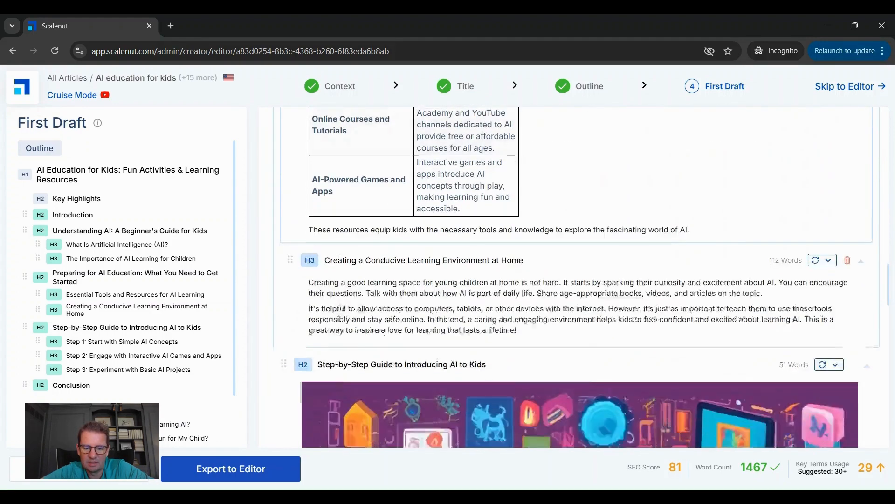
scroll(339, 259, "down", 6)
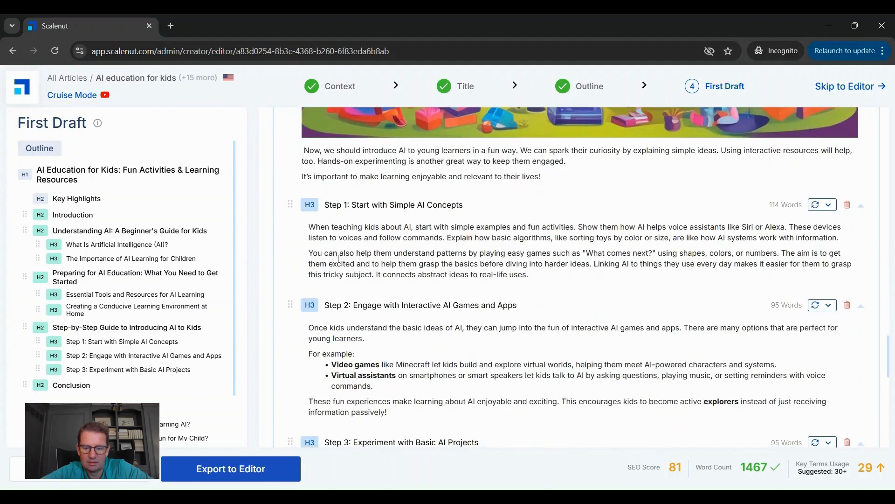
scroll(339, 259, "down", 10)
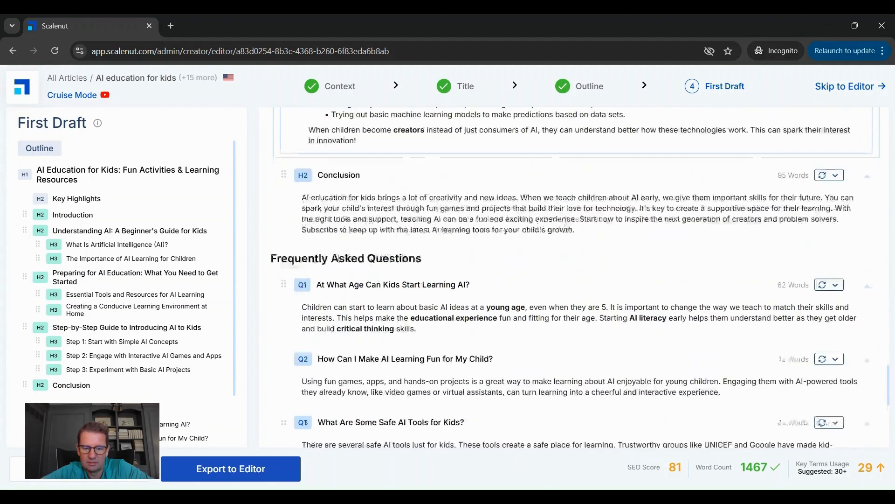
scroll(339, 261, "down", 2)
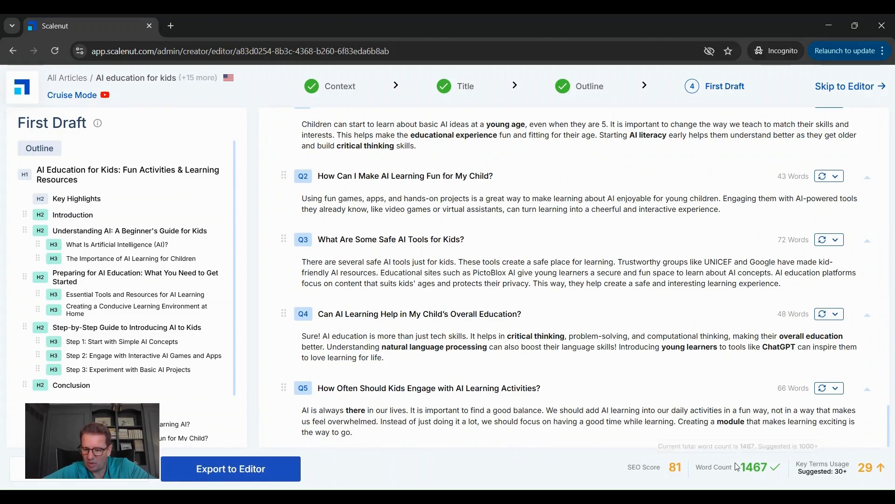
mouse_move(678, 472)
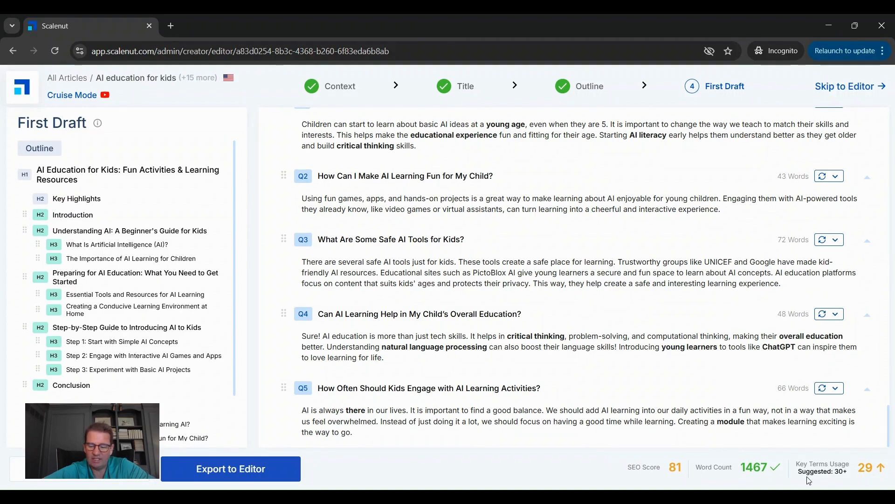
mouse_move(813, 473)
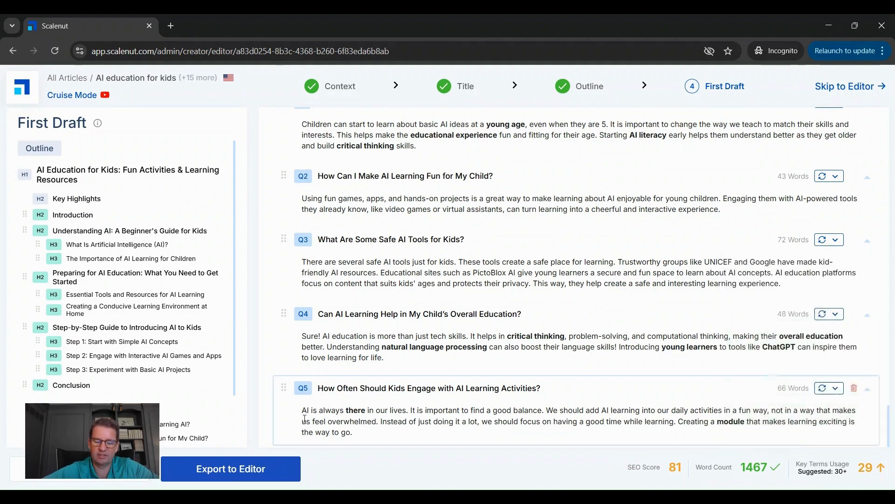
Step: Export the draft to the editor and run Fix It on the Key Terms section
left_click(216, 472)
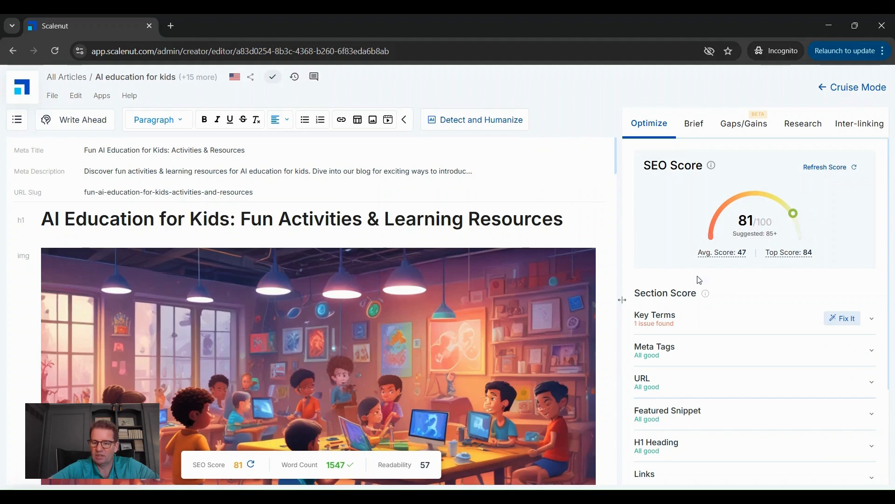
left_click(664, 327)
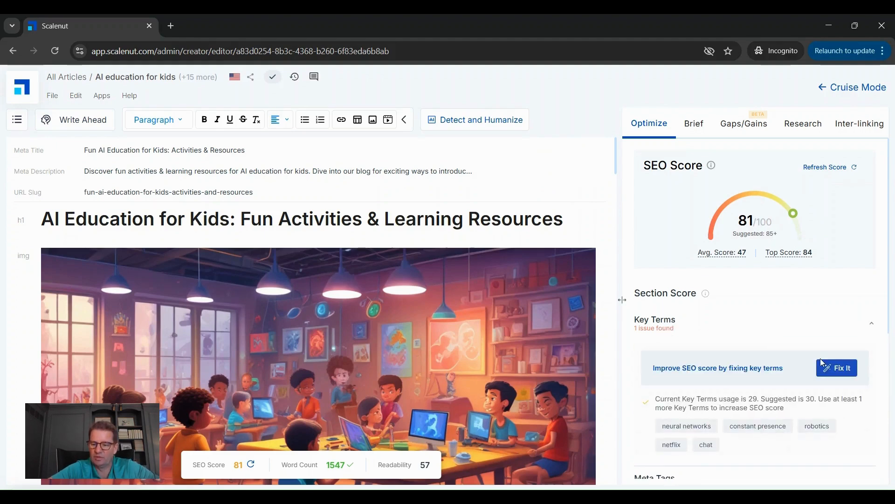
left_click(838, 369)
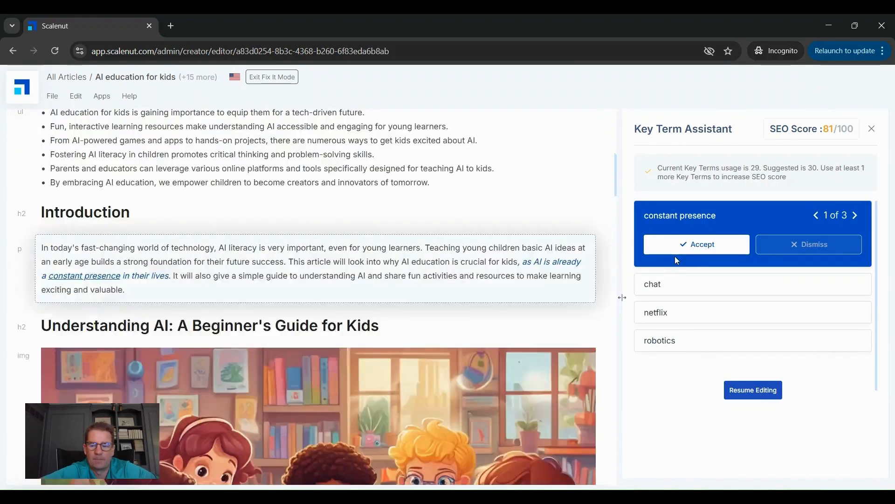
Step: Accept the suggested text for the key terms constant presence, chat, netflix and robotics, and resume editing
left_click(677, 248)
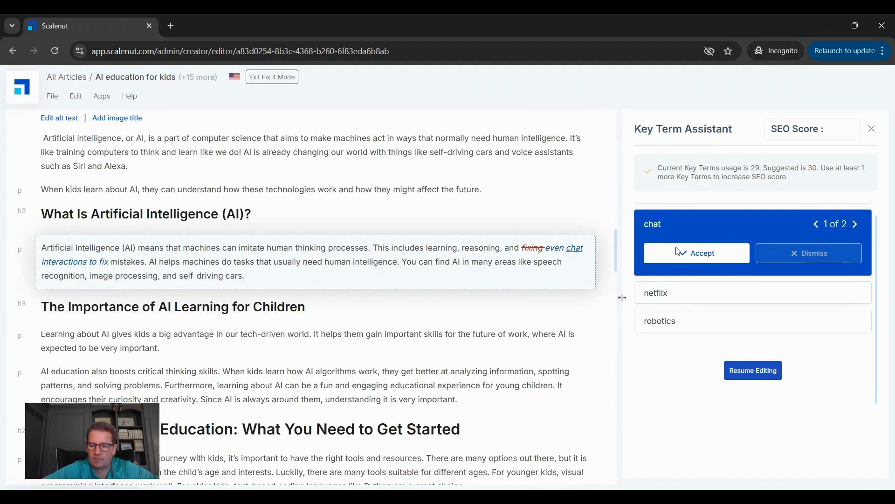
left_click(679, 252)
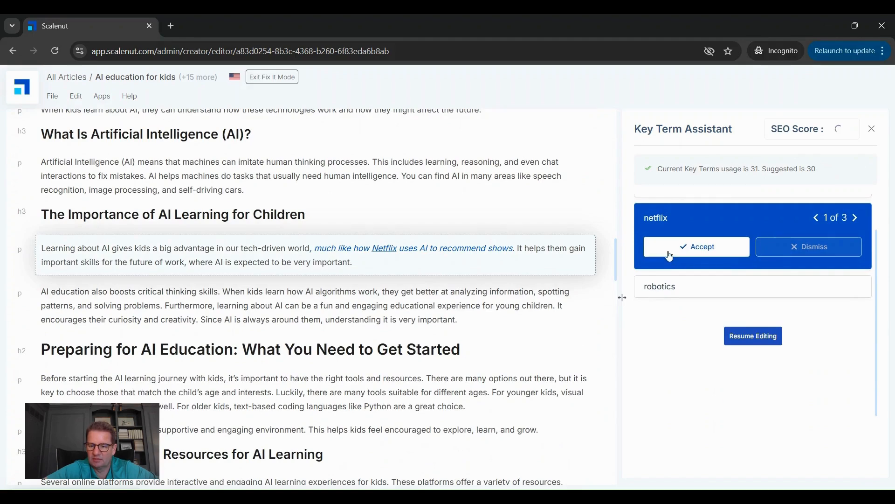
left_click(669, 256)
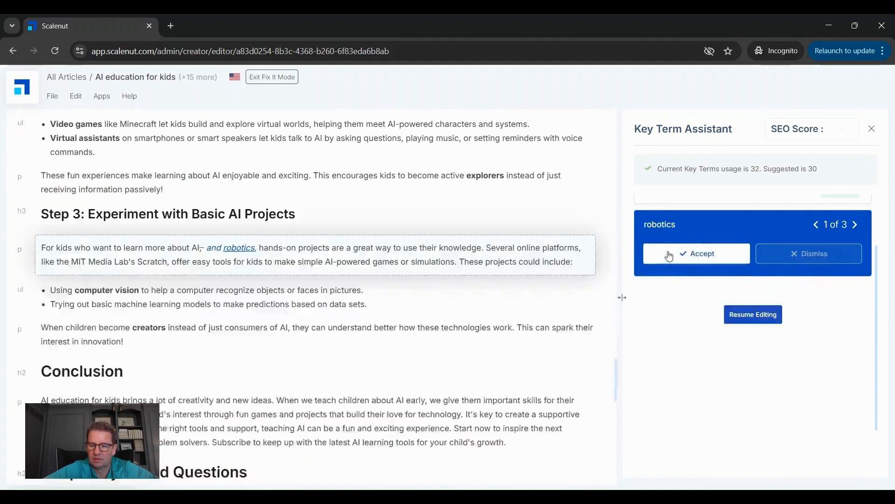
left_click(670, 256)
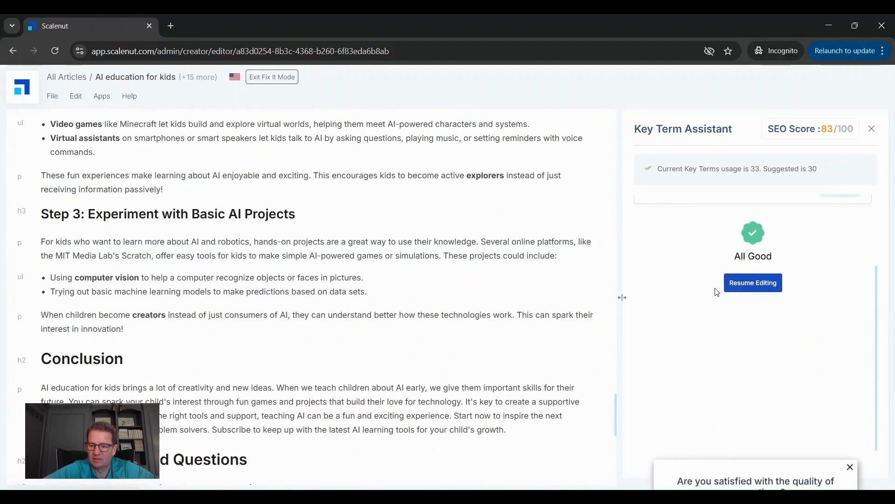
left_click(744, 286)
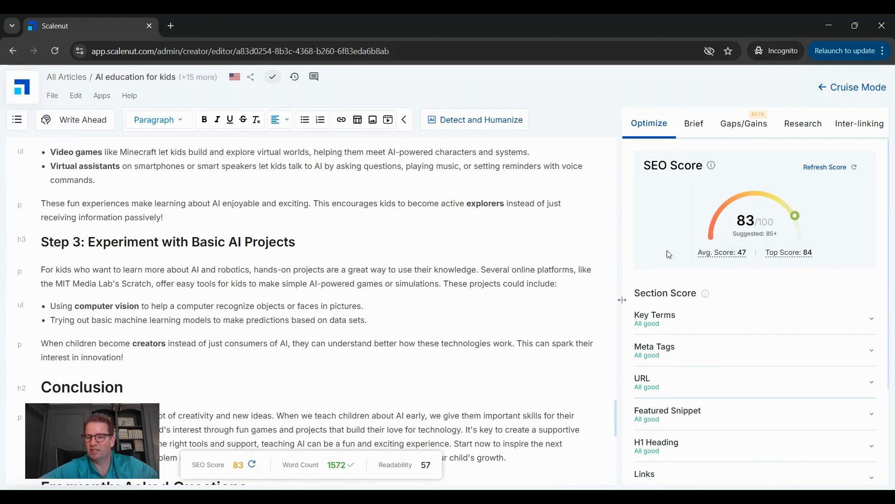
Step: Examine the H2-H6 Heading issues in the section scores, including the suggested key terms and primary/secondary keywords
scroll(672, 250, "down", 1)
scroll(673, 250, "down", 3)
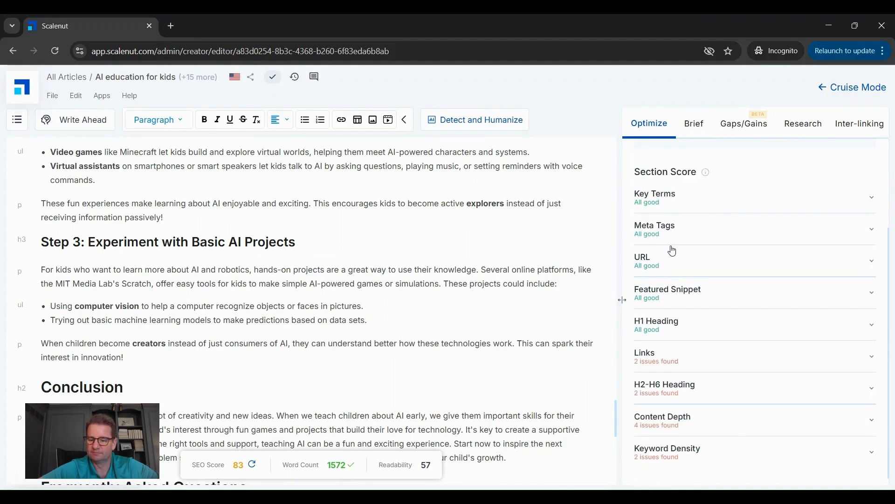
left_click(725, 397)
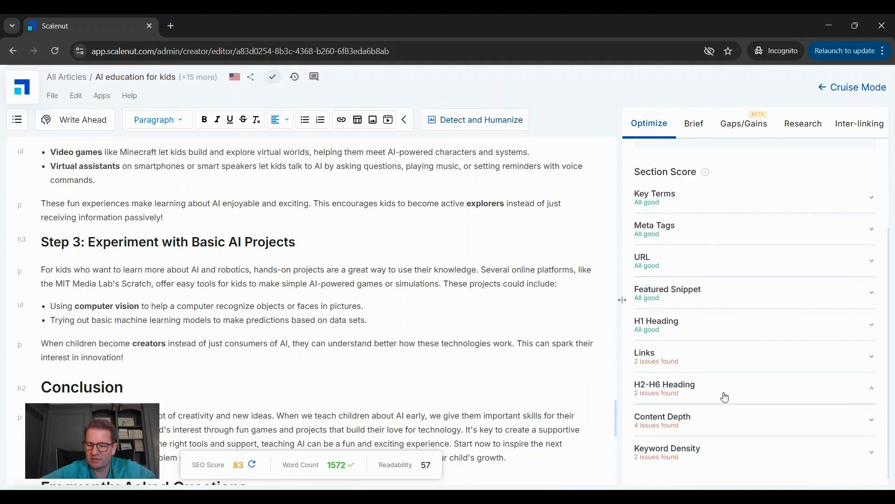
scroll(725, 397, "down", 4)
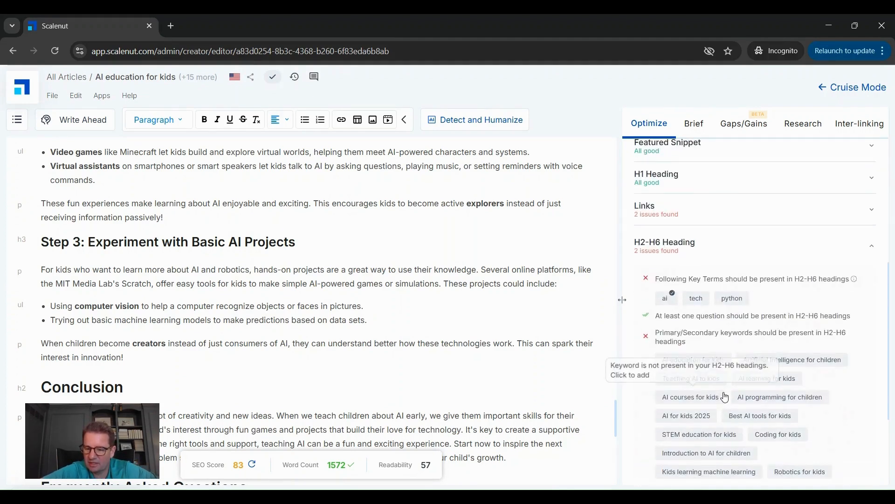
scroll(725, 397, "down", 2)
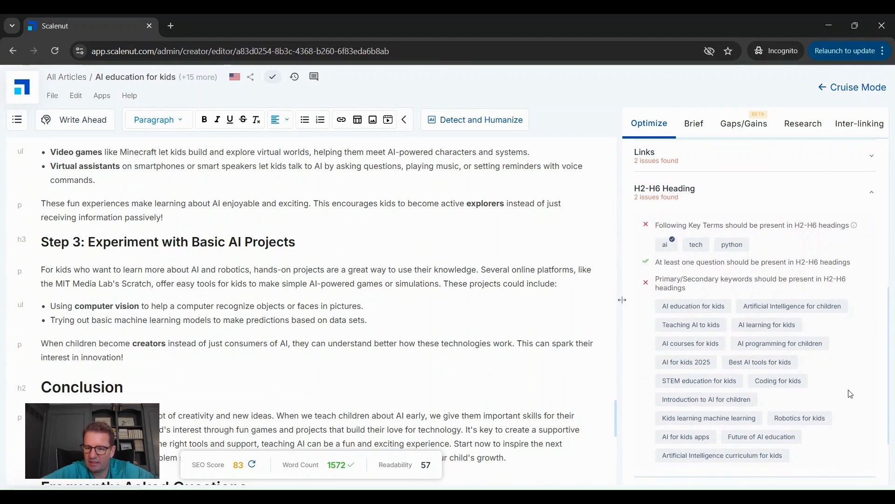
scroll(851, 394, "down", 2)
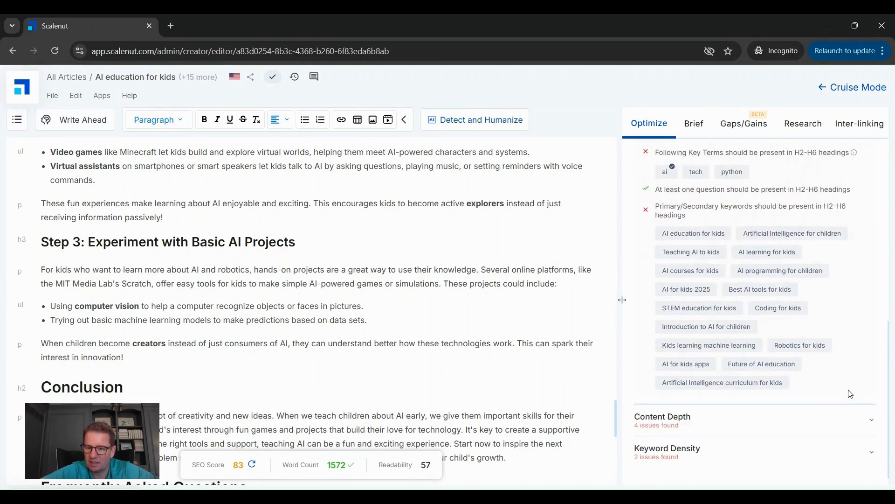
Step: Examine the Content Depth and Keyword Density issues in the section scores
left_click(690, 422)
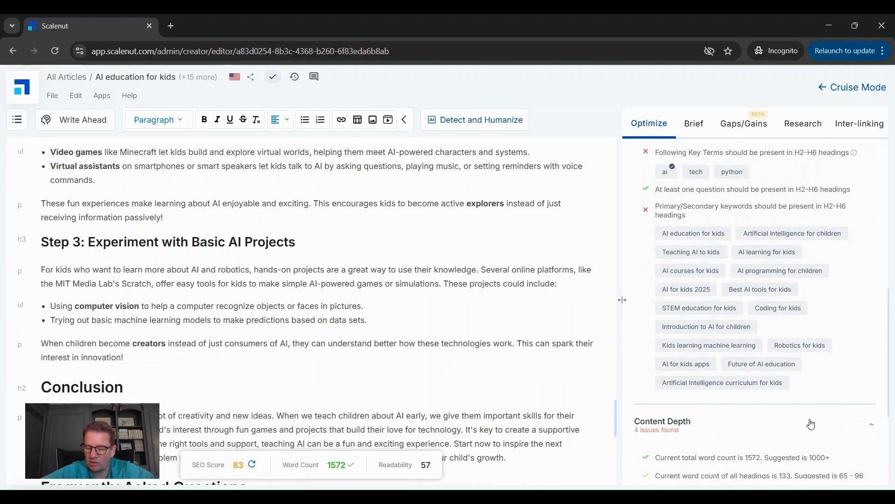
scroll(811, 423, "down", 2)
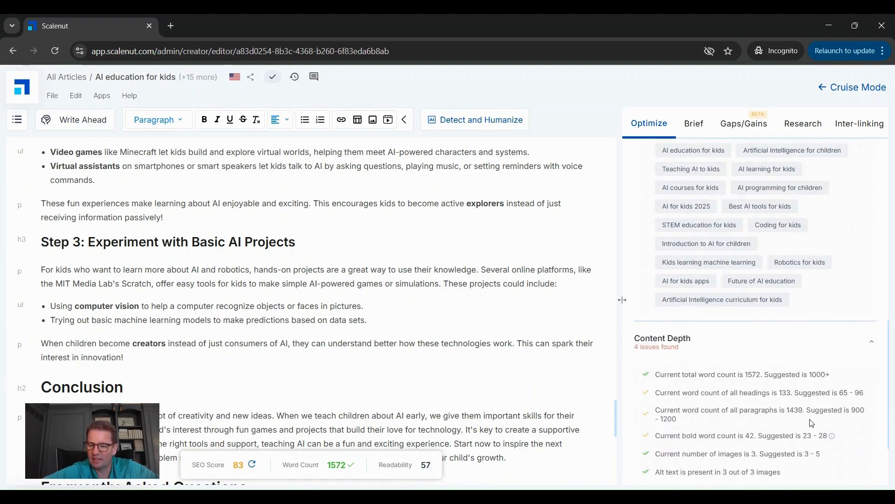
scroll(769, 401, "down", 2)
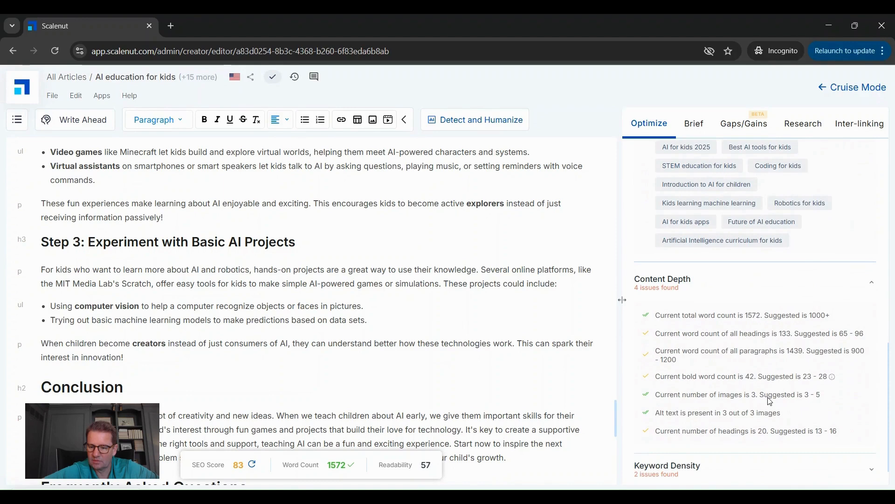
left_click(674, 450)
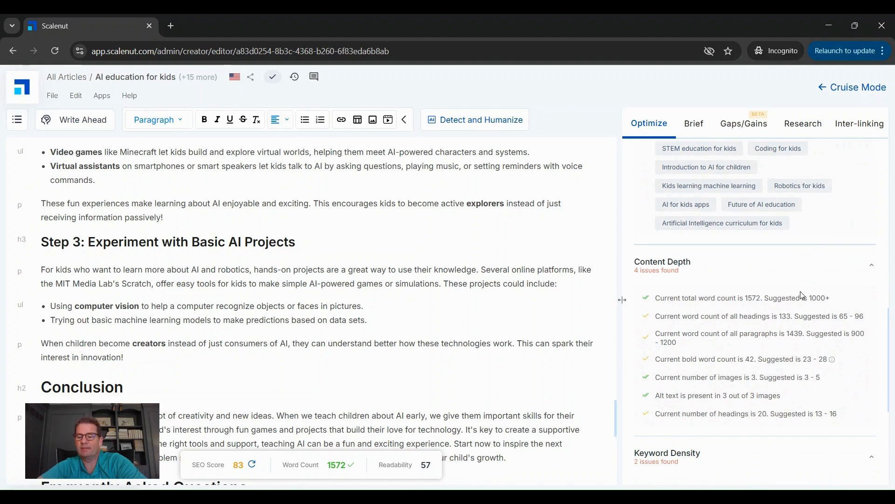
scroll(802, 295, "down", 1)
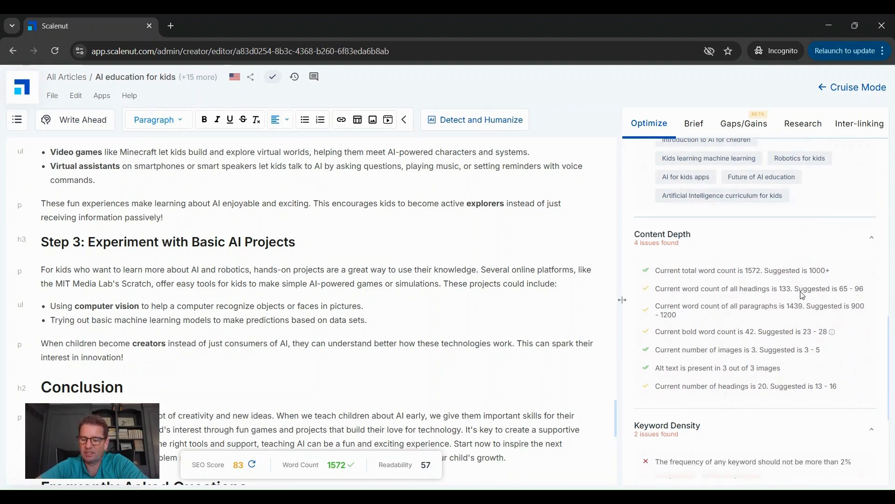
Step: Check the Links issues for outbound link recommendations and return to the overall SEO score
scroll(802, 296, "up", 12)
scroll(802, 295, "up", 3)
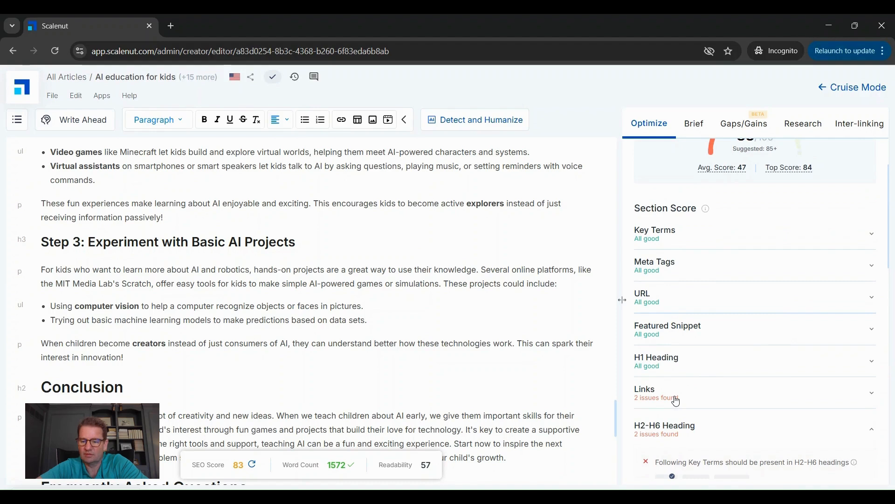
left_click(676, 401)
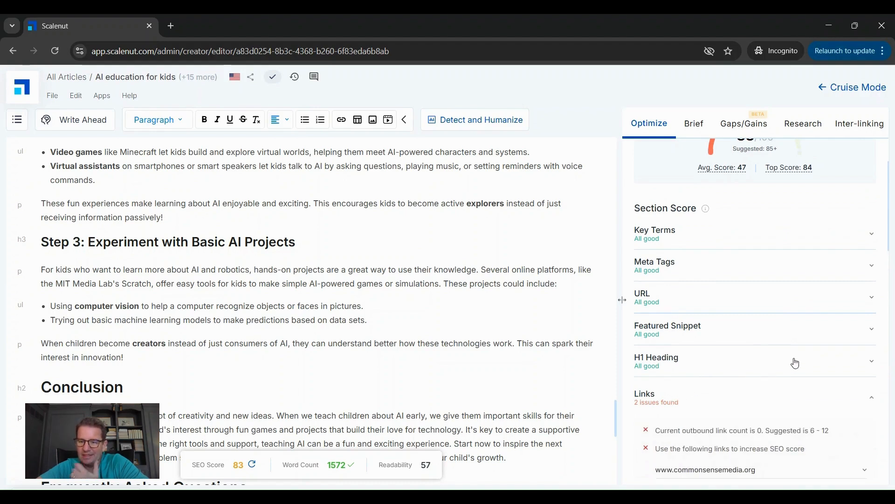
scroll(796, 363, "up", 2)
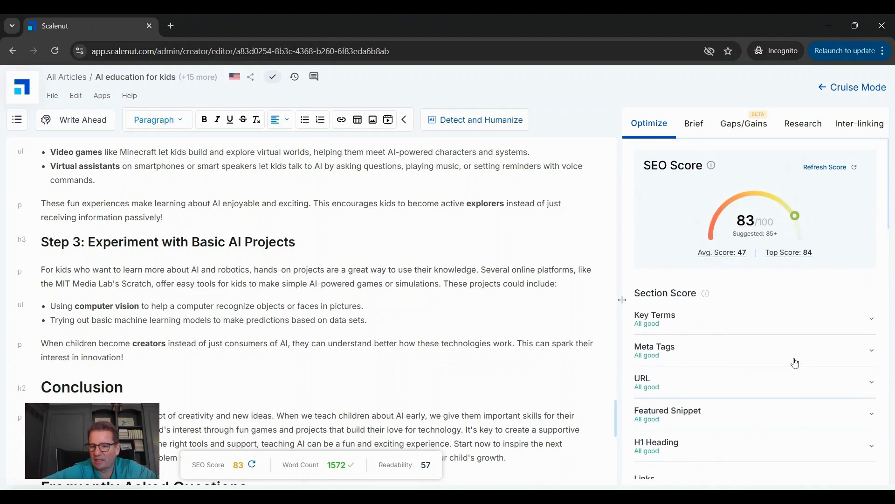
Step: Review the article's brief and its Gaps/Gains analysis, and return to the SEO score
left_click(695, 126)
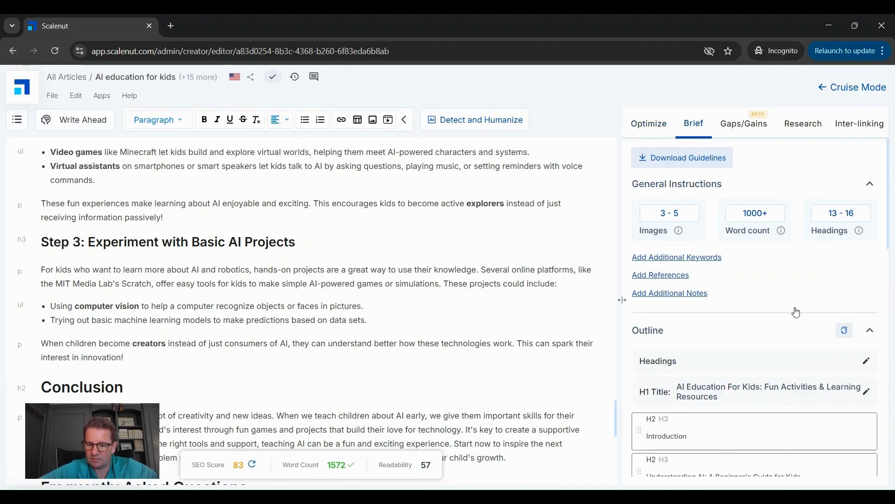
scroll(796, 312, "down", 1)
scroll(793, 312, "up", 1)
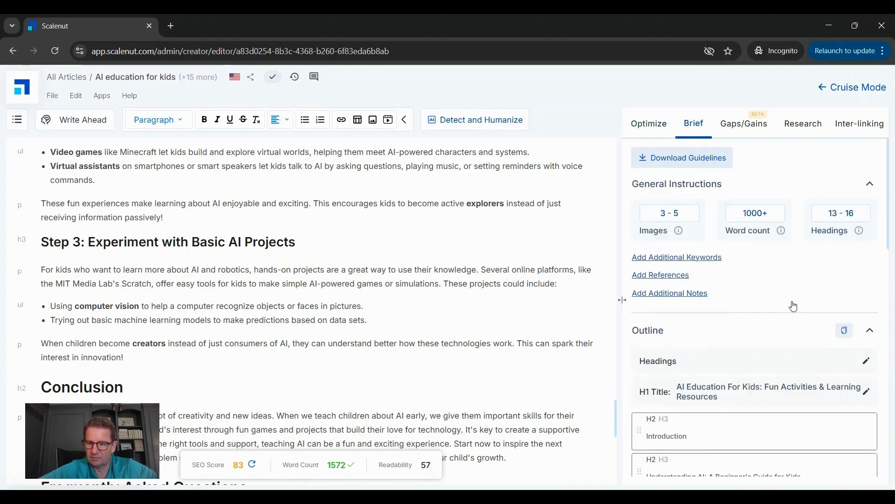
left_click(746, 127)
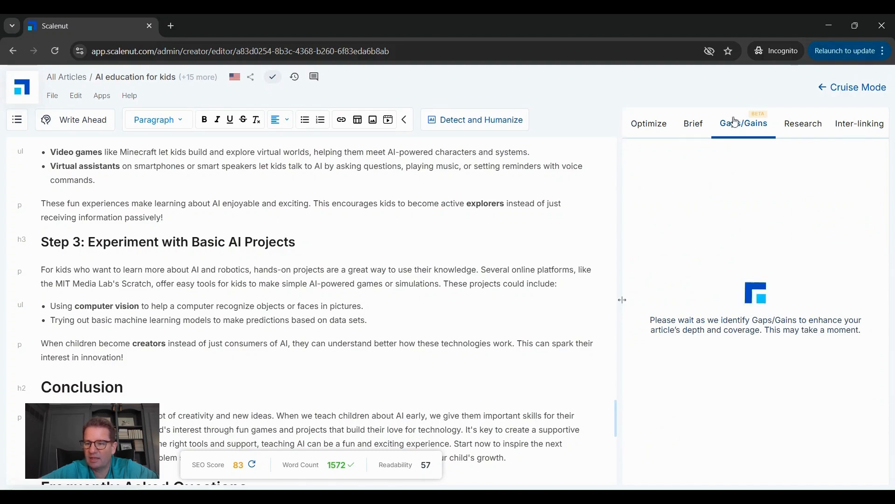
left_click(650, 125)
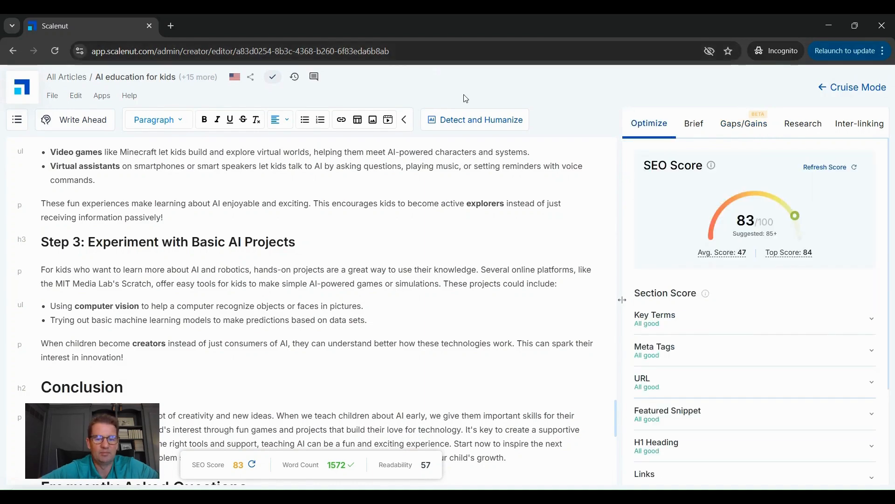
Step: Return to the beginning of the article and check which file formats it can be exported to
scroll(394, 266, "up", 10)
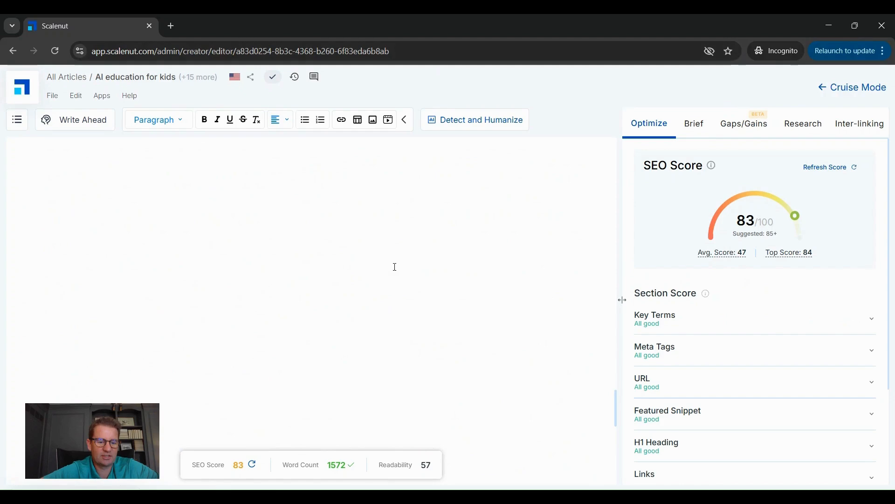
scroll(394, 267, "up", 20)
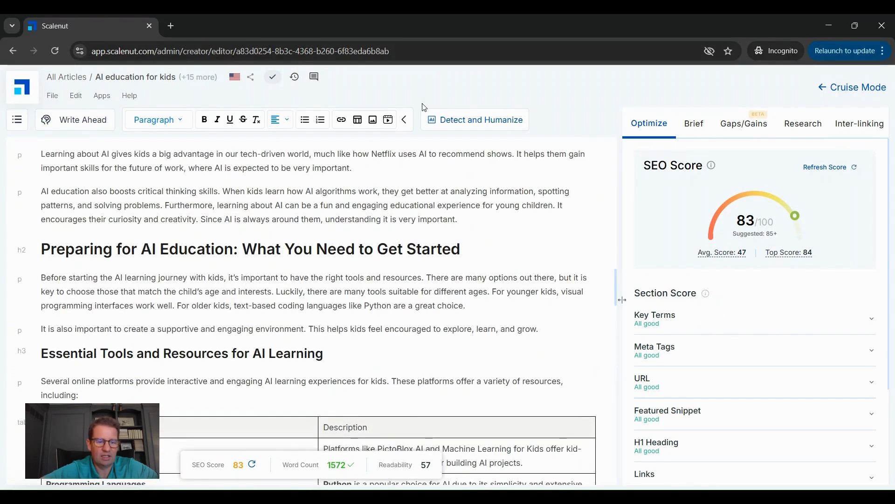
scroll(513, 261, "up", 15)
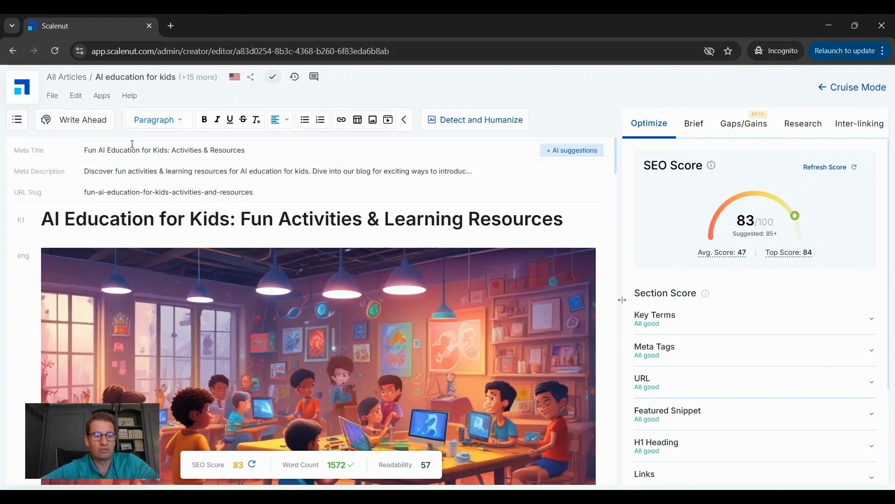
left_click(51, 96)
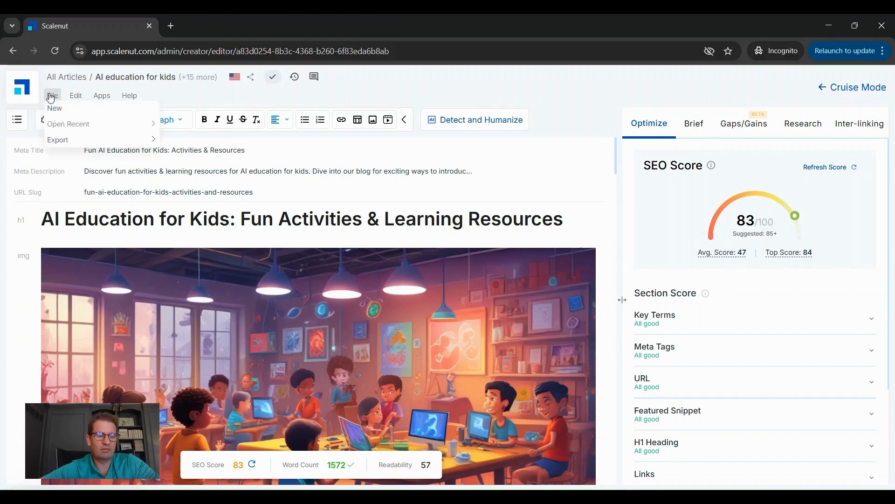
mouse_move(67, 142)
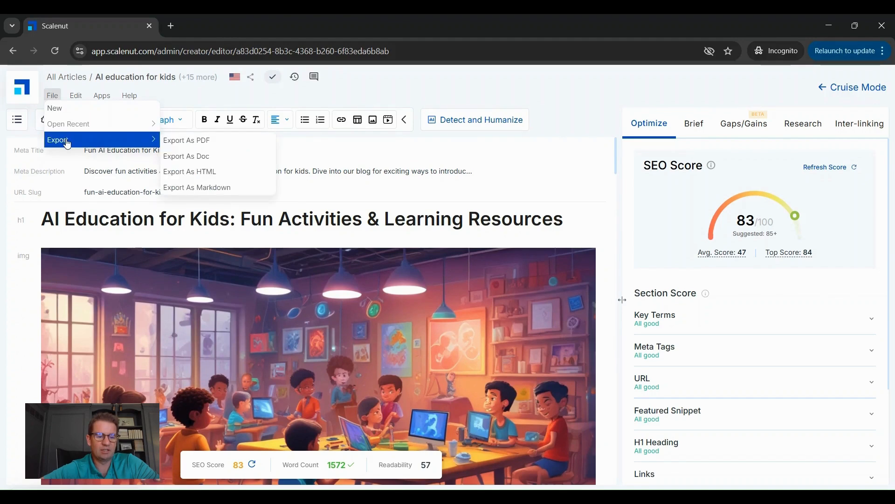
left_click(50, 97)
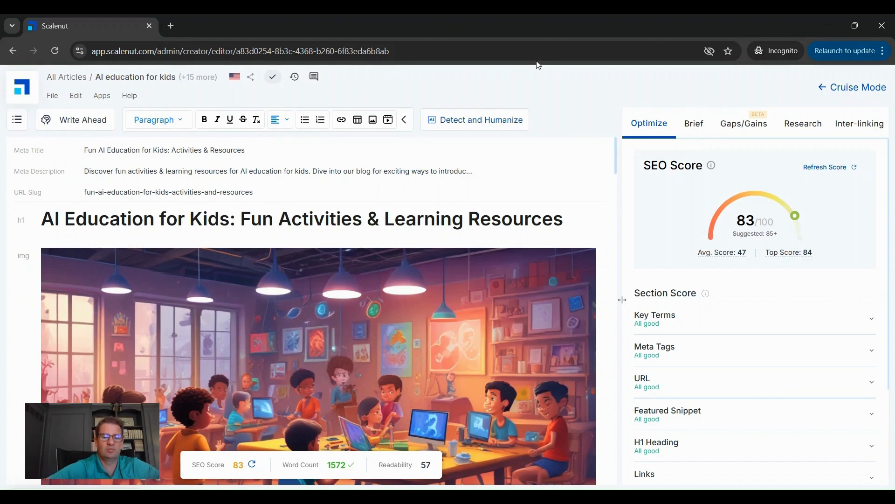
Step: Activate the free plan of the AI Content Detector & Humanizer and go back to the article in the editor
left_click(462, 124)
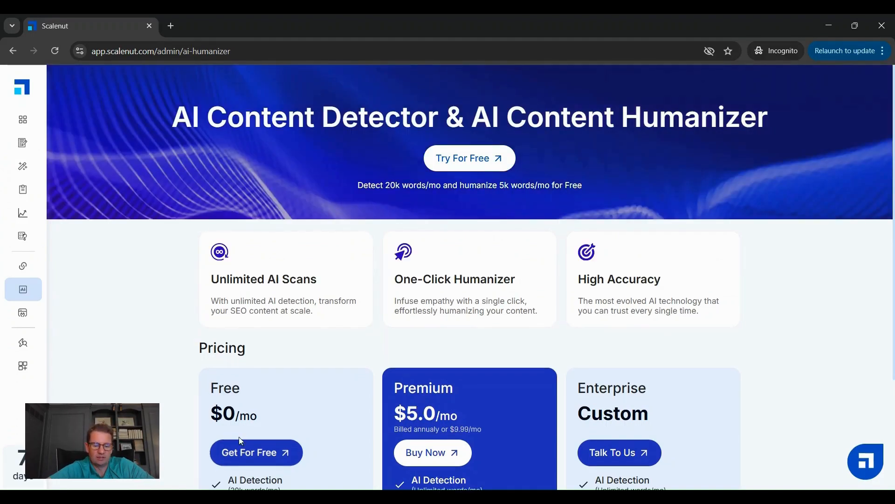
left_click(234, 449)
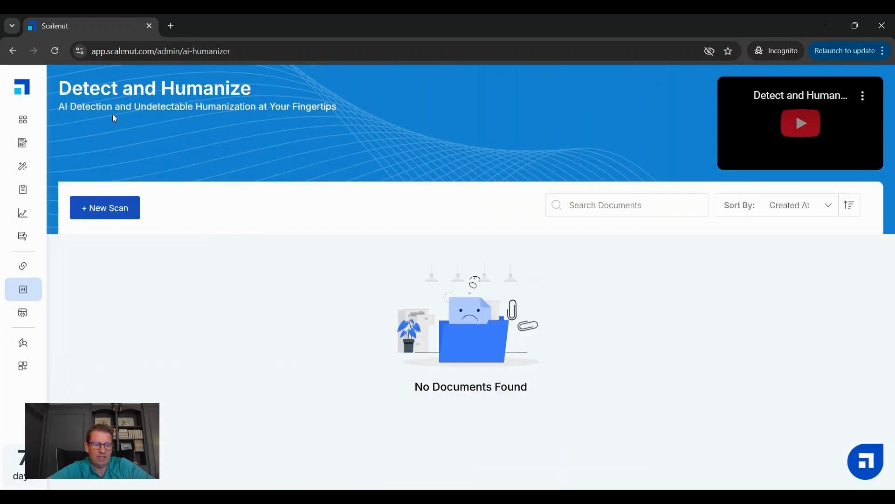
mouse_move(27, 98)
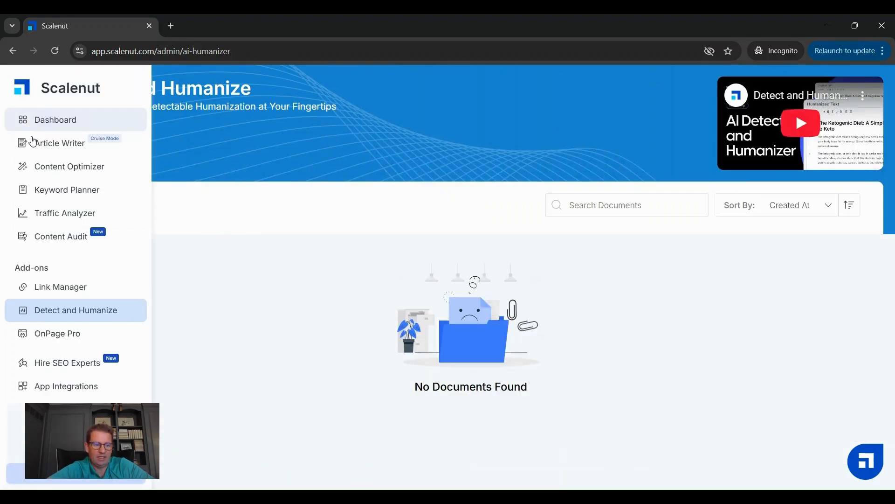
left_click(13, 50)
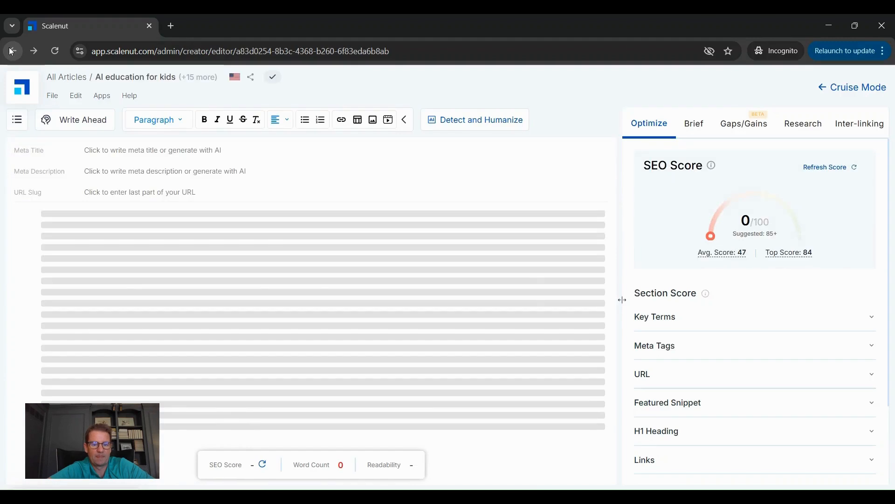
Step: Open the article in Detect and Humanize mode and scan the original text for AI-generated content
left_click(482, 121)
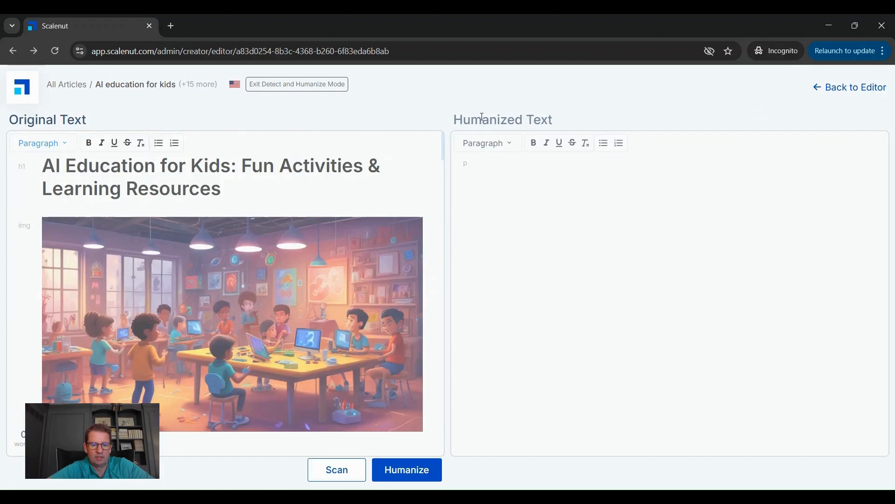
left_click(352, 473)
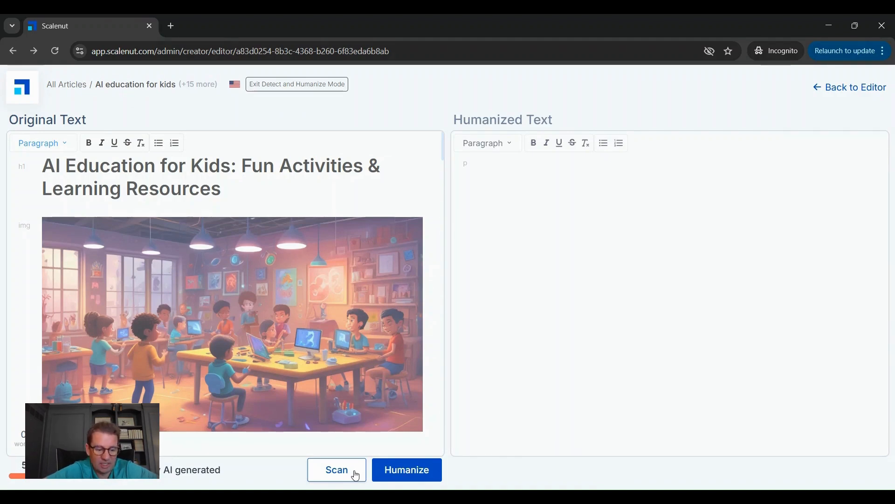
scroll(310, 359, "down", 4)
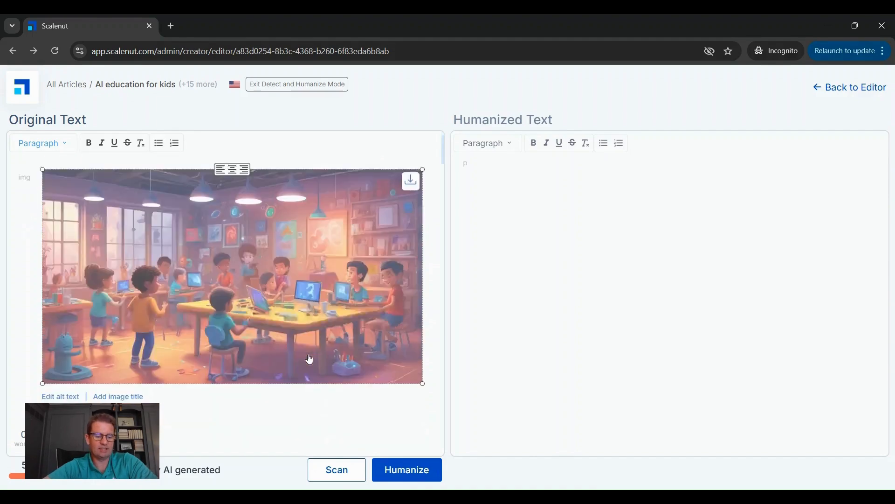
scroll(310, 359, "up", 4)
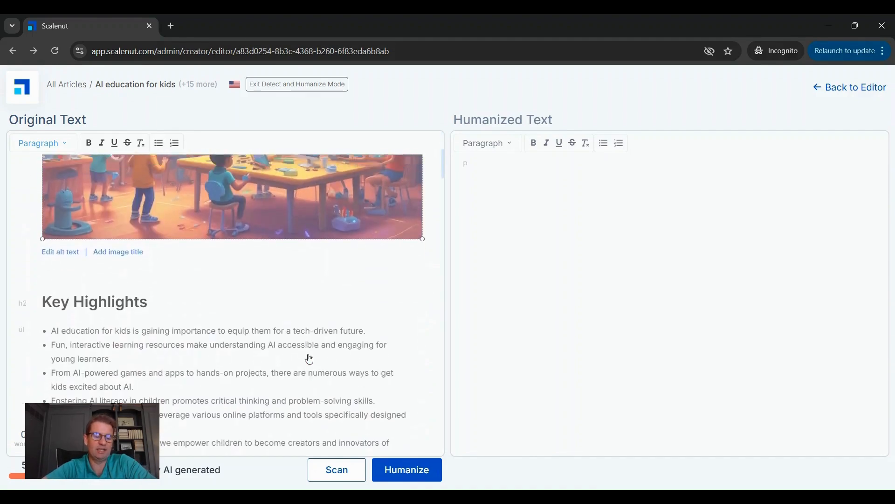
Step: Humanize the article text and export it to the editor, replacing the existing content
left_click(401, 473)
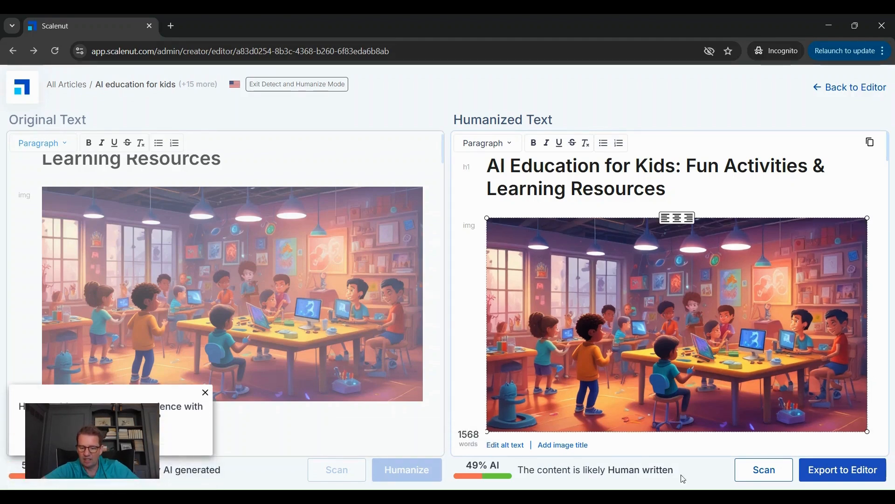
left_click(205, 393)
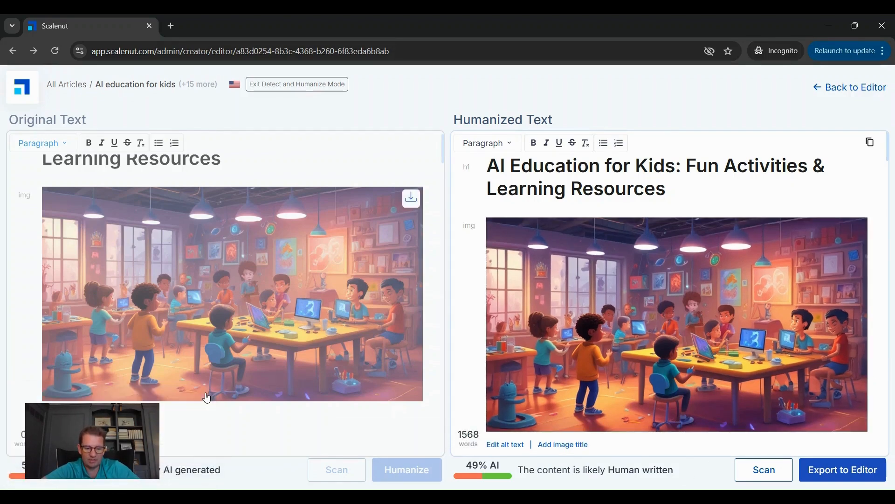
left_click(830, 472)
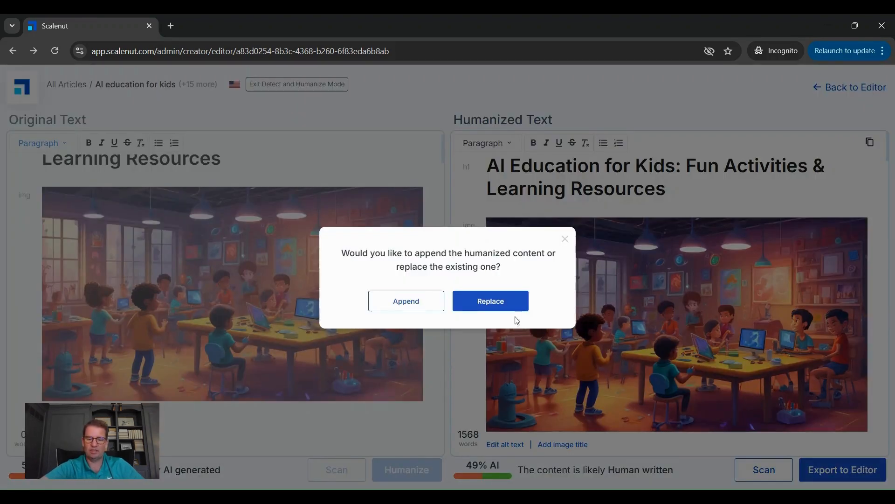
left_click(497, 306)
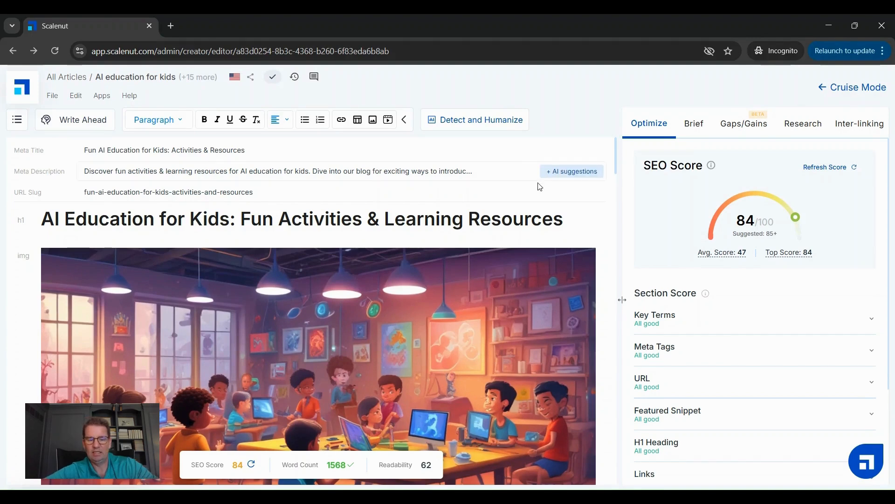
Step: Check the section scores and the opening of the humanized article in the editor
scroll(698, 310, "down", 1)
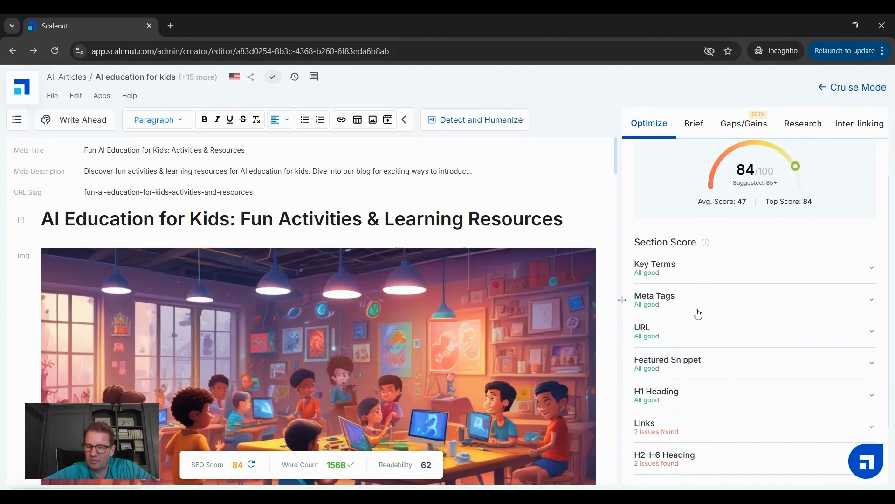
left_click(468, 253)
scroll(468, 254, "down", 1)
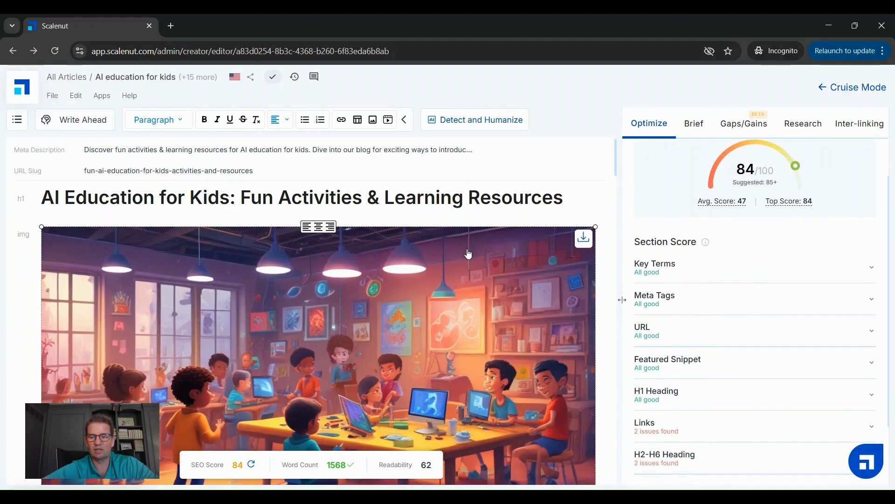
scroll(469, 253, "up", 1)
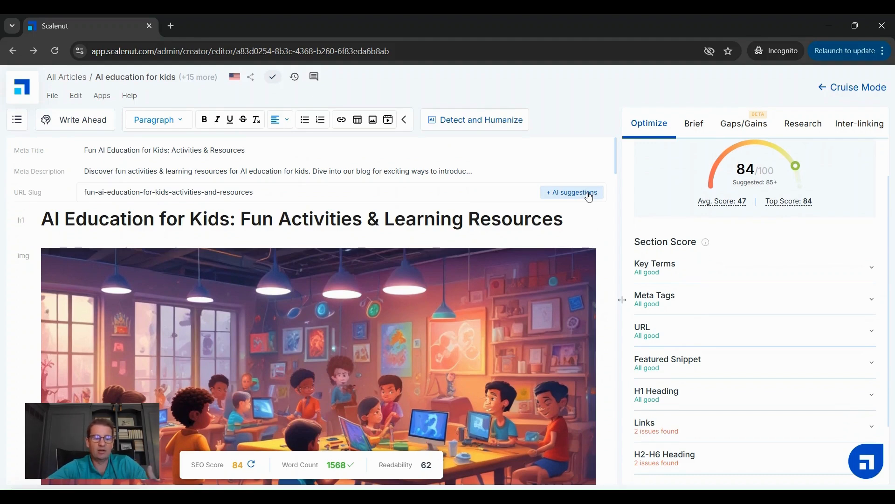
Step: Export the humanized article as a Doc file
mouse_move(77, 108)
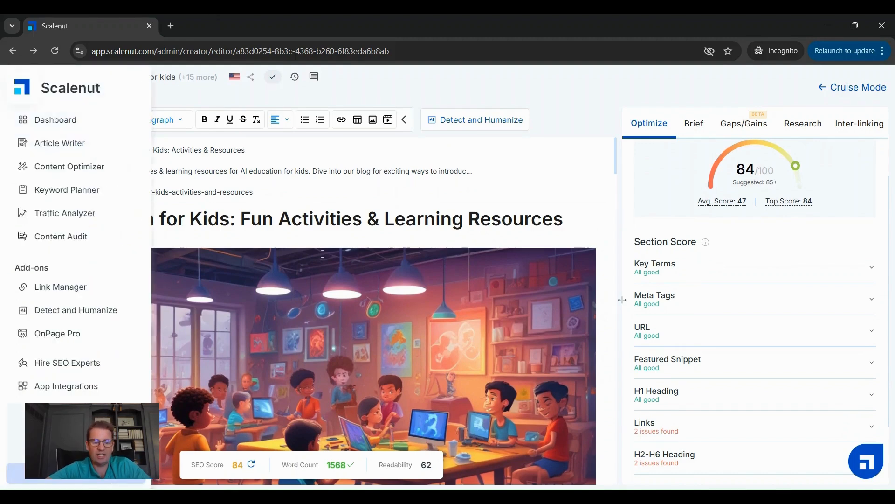
left_click(54, 99)
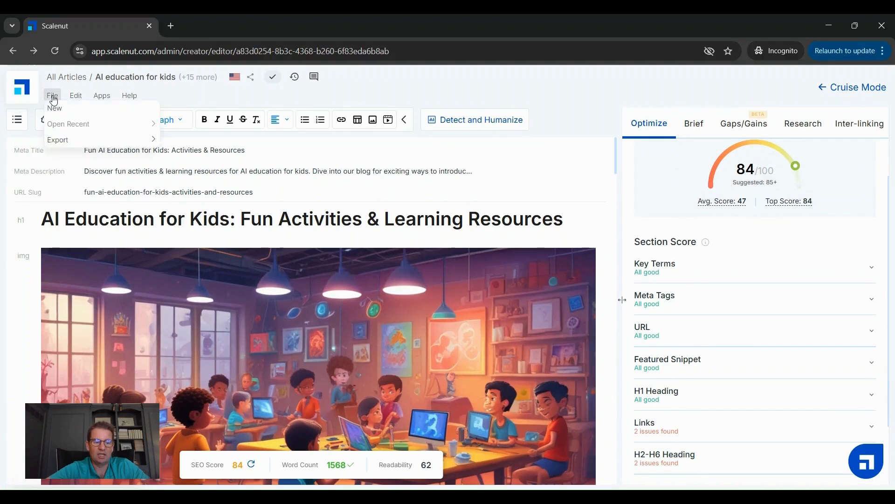
mouse_move(69, 139)
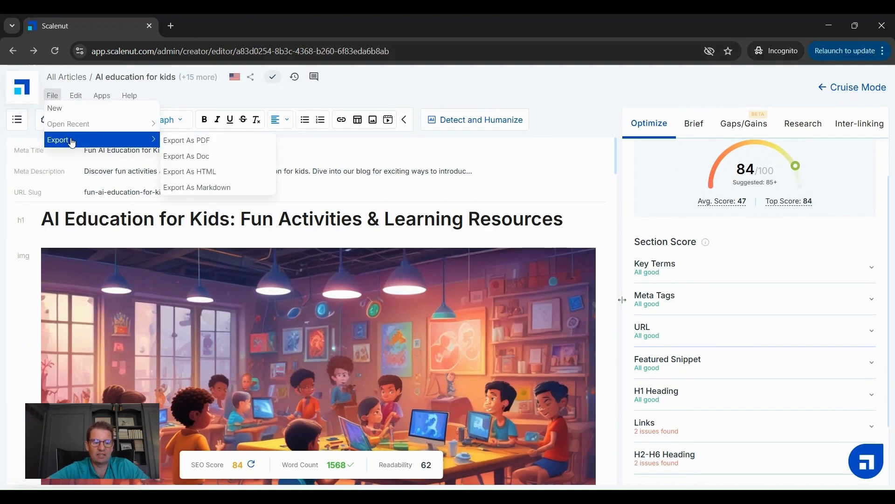
left_click(191, 156)
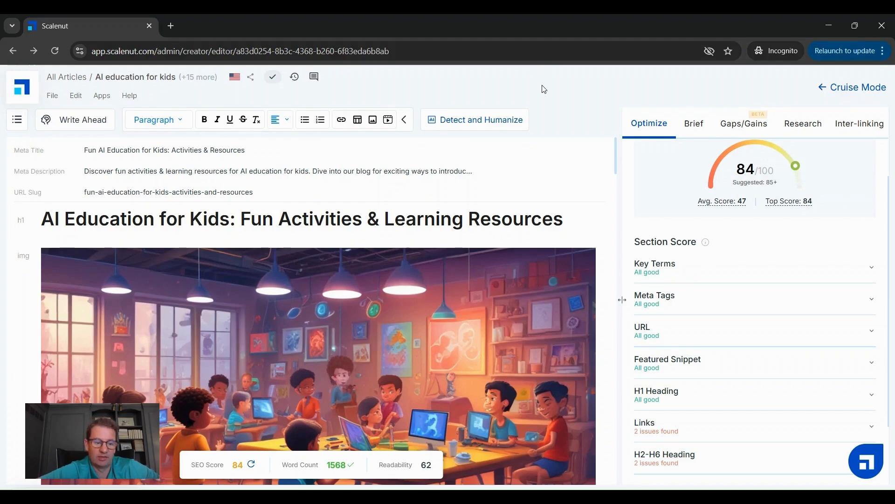
Step: Read through the humanized article and review its section scores and overall SEO score
scroll(560, 349, "down", 5)
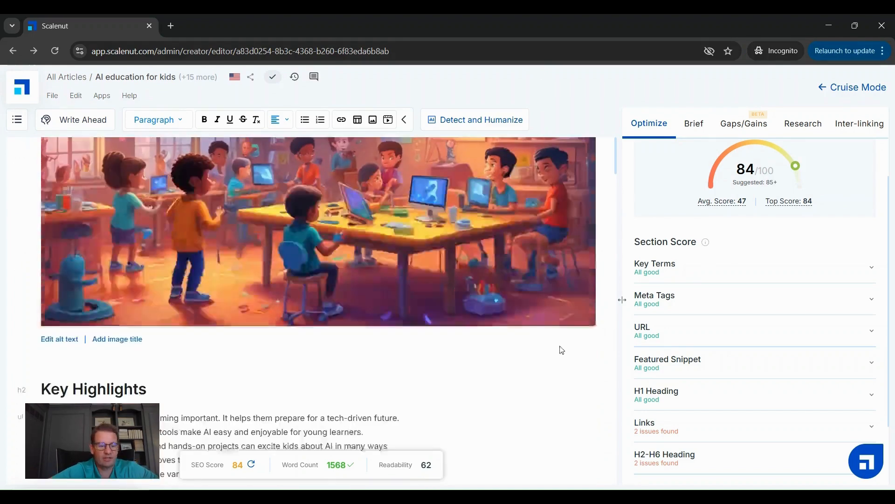
scroll(561, 346, "down", 4)
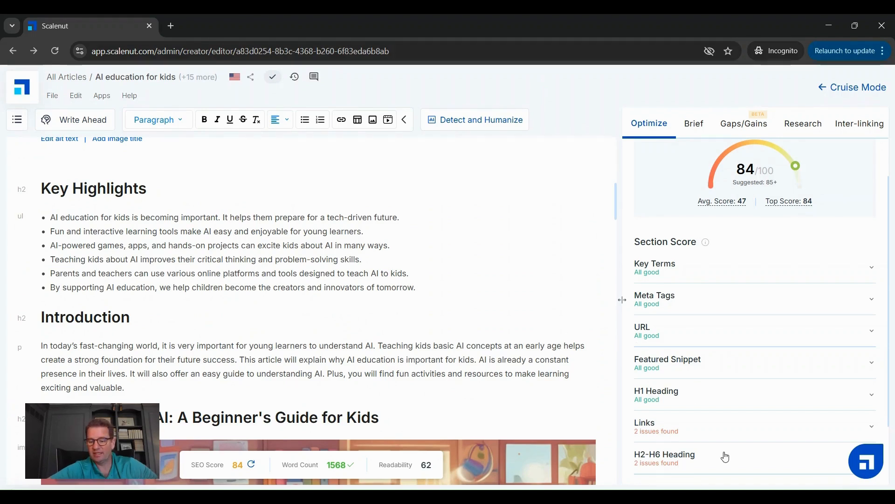
scroll(724, 456, "down", 2)
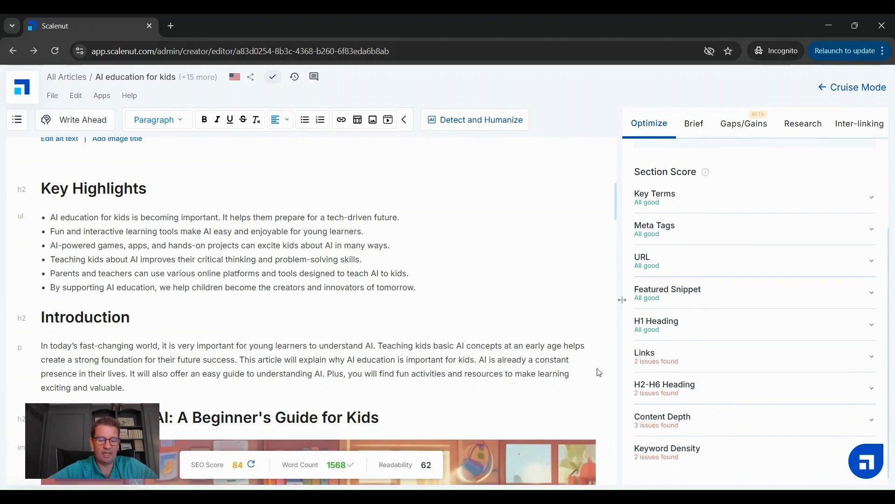
scroll(595, 371, "down", 4)
scroll(599, 372, "down", 2)
scroll(599, 372, "up", 12)
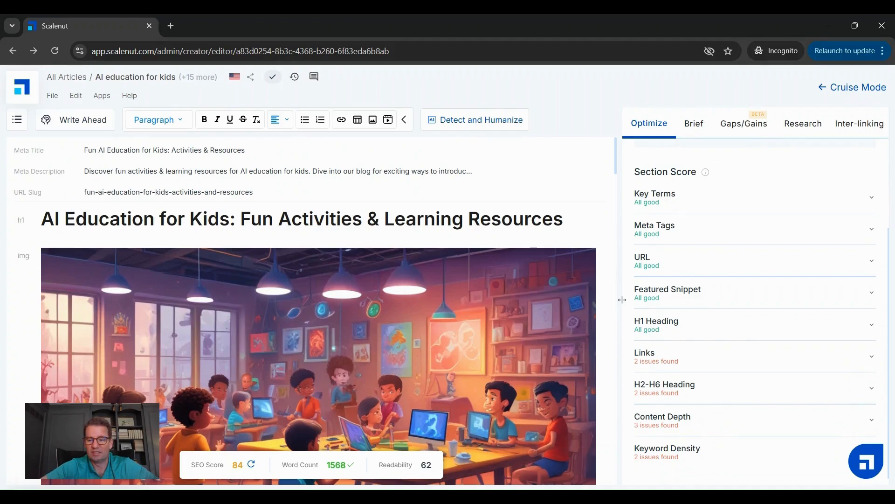
scroll(812, 293, "up", 3)
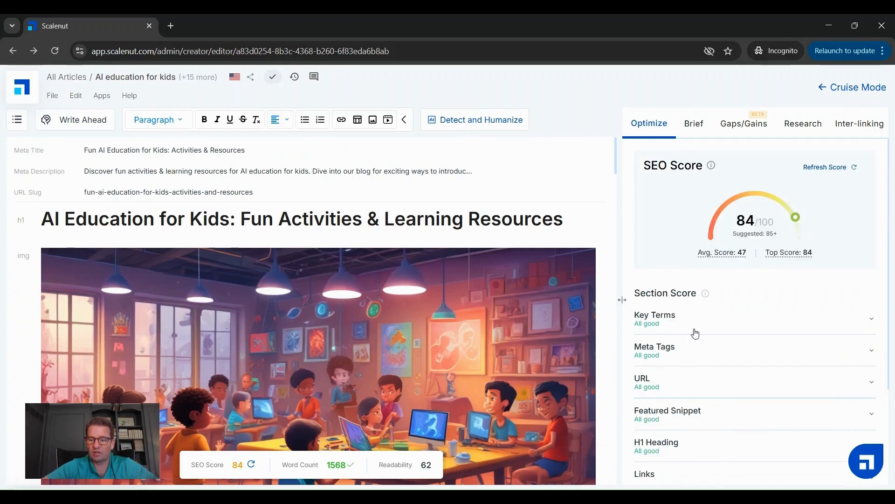